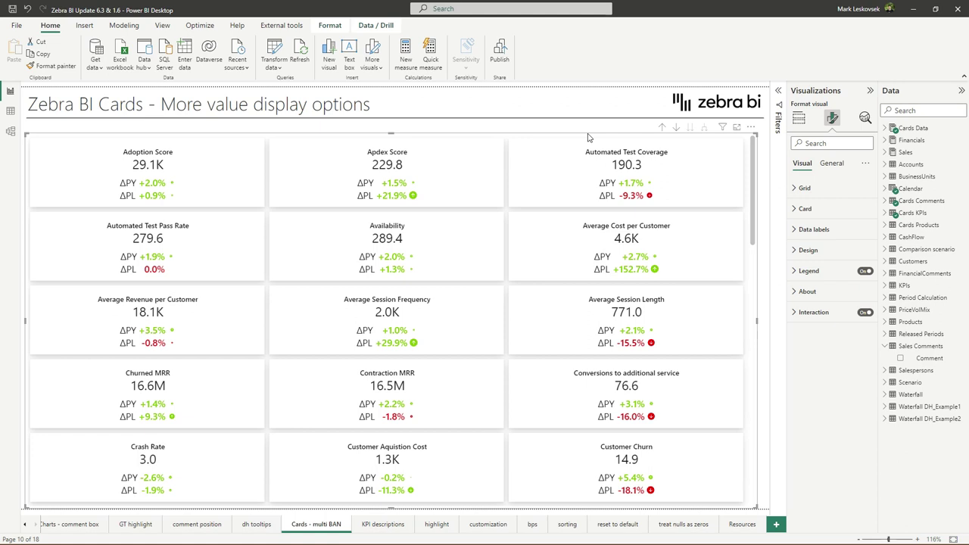
Step: Cycle Show variance through Absolute, Both variances and Number and both variances, ending on None
left_click(806, 209)
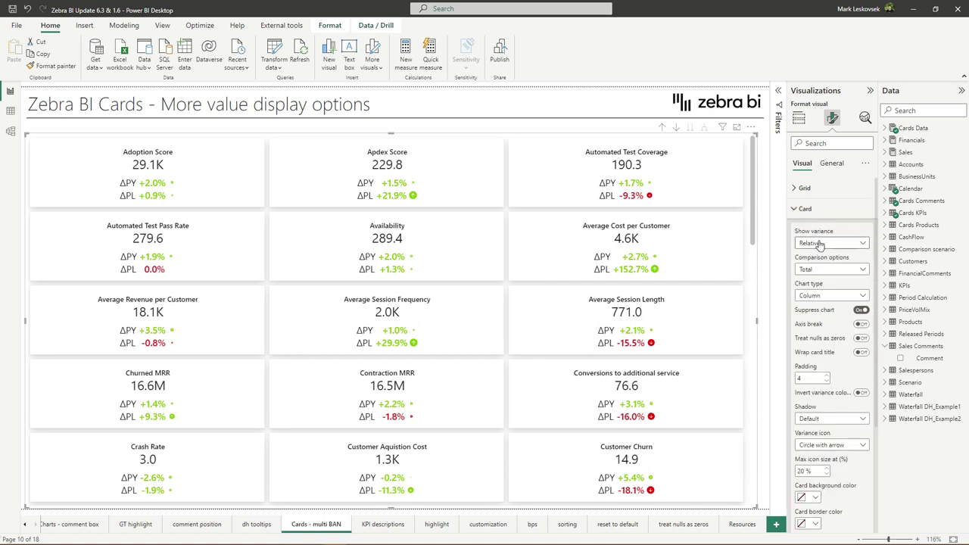
left_click(820, 243)
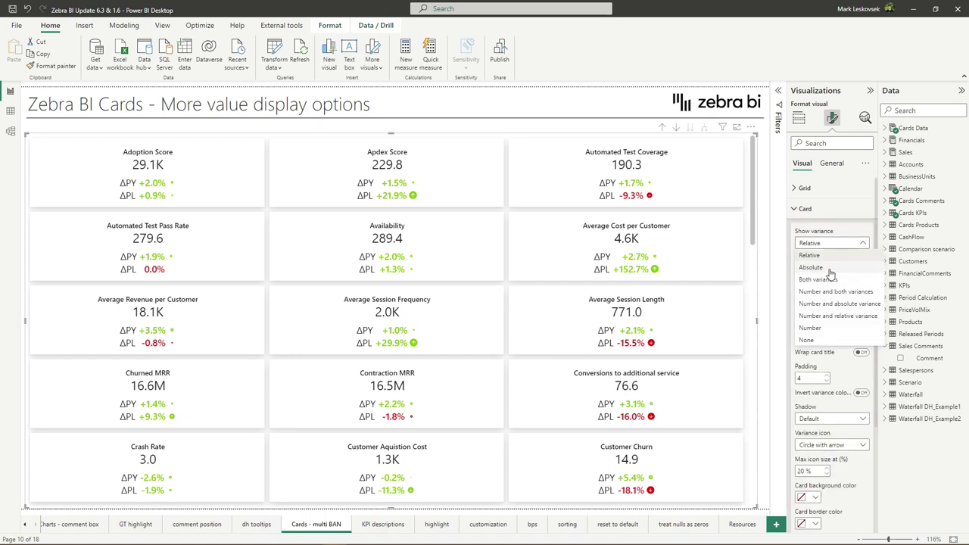
left_click(824, 269)
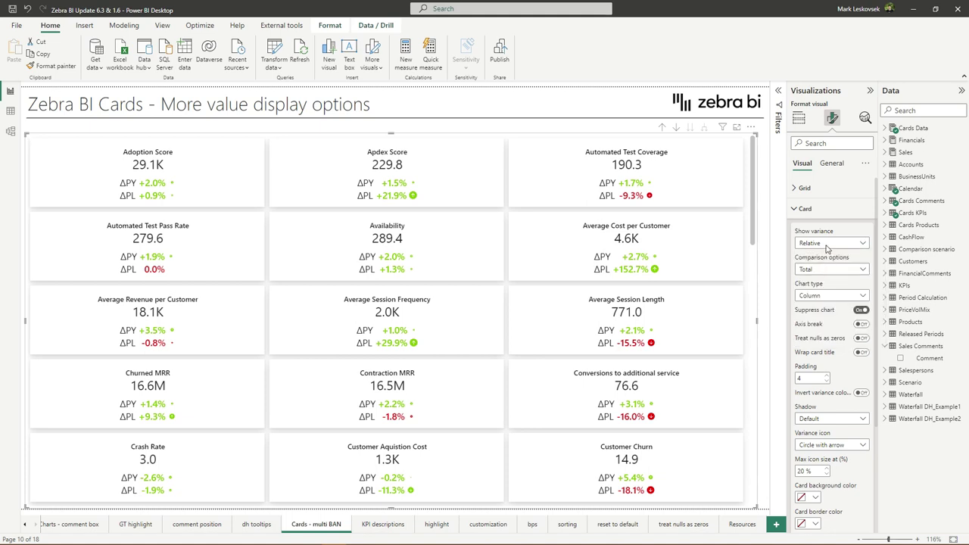
left_click(816, 245)
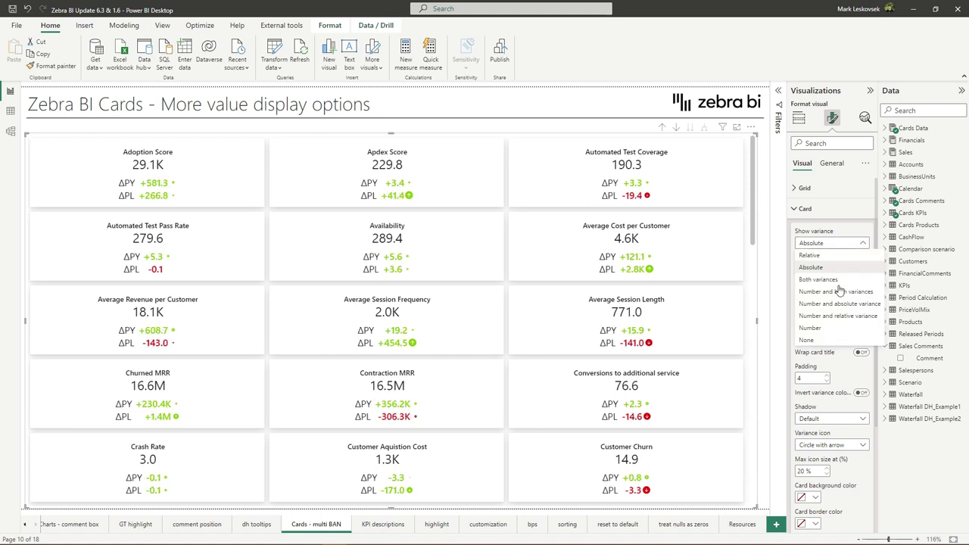
left_click(819, 279)
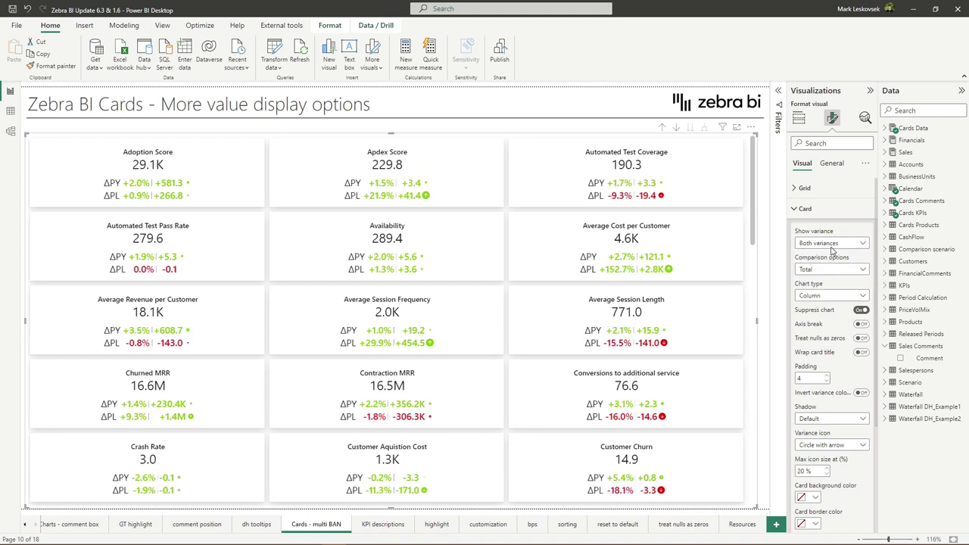
left_click(833, 244)
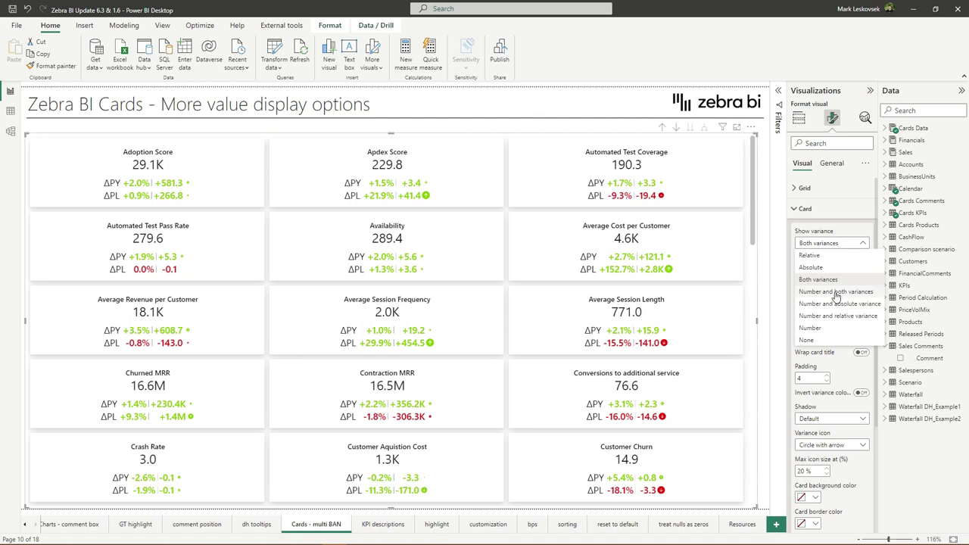
key("Escape")
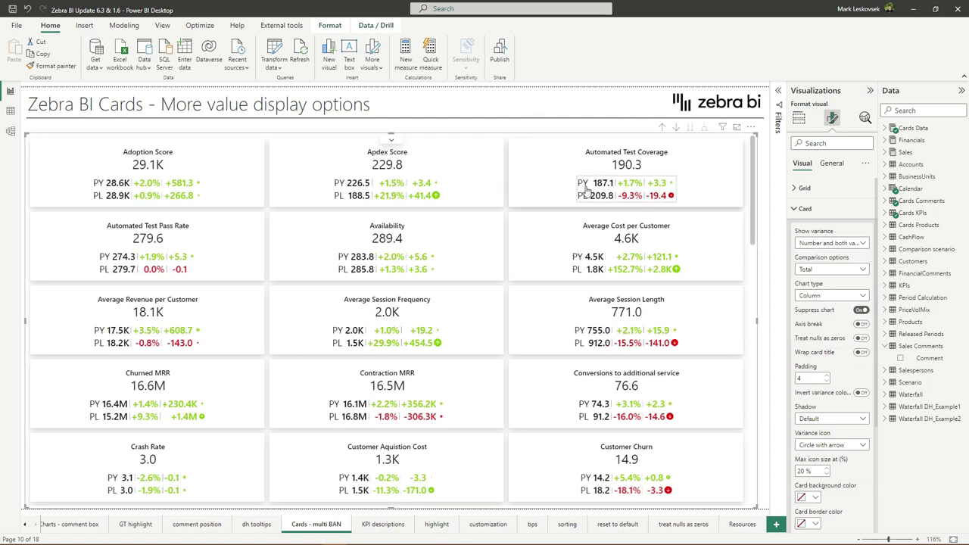
left_click(837, 244)
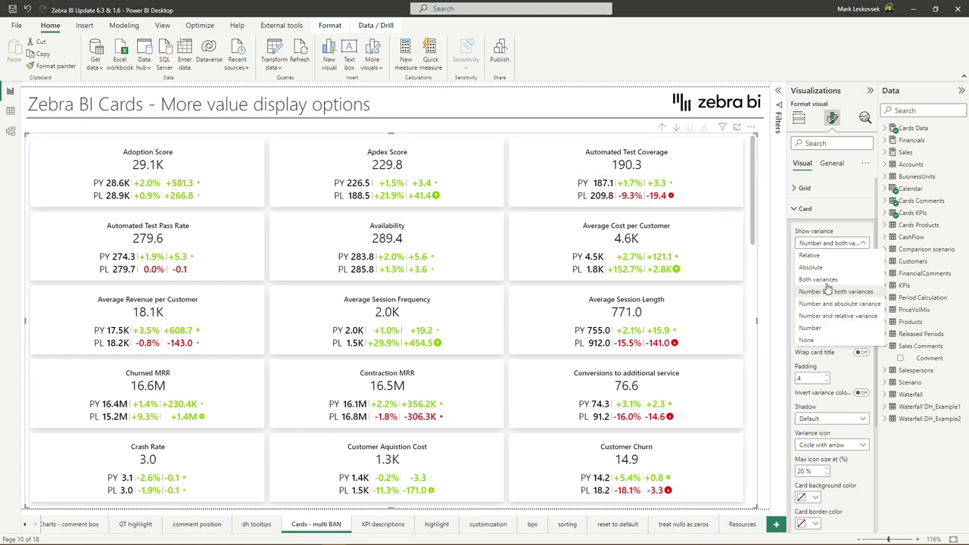
left_click(815, 340)
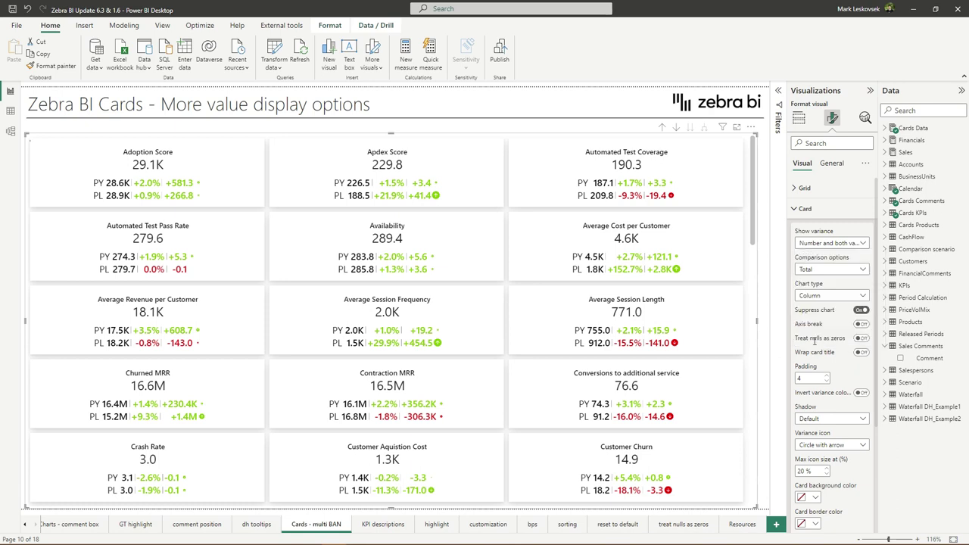
left_click(837, 243)
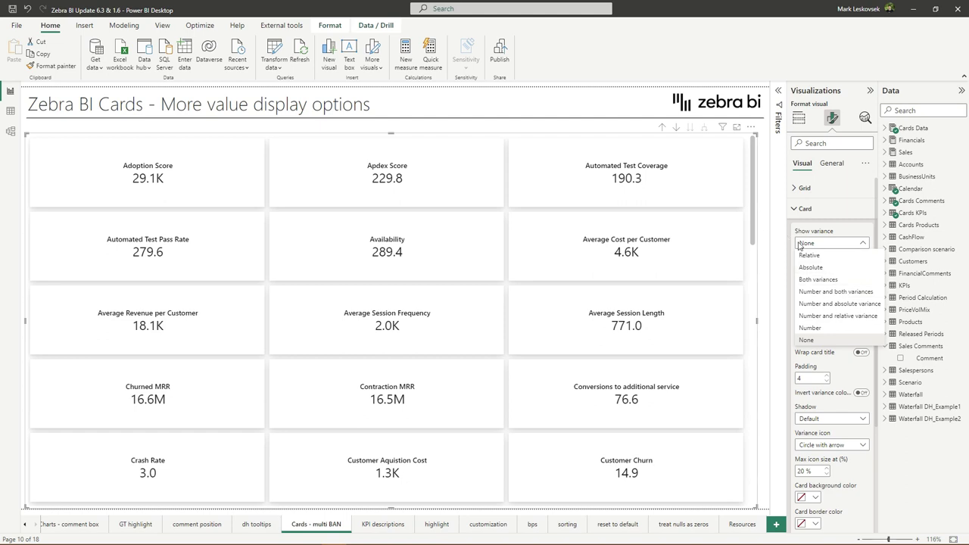
Step: Set Show variance to Both variances and reduce the Automated Test Coverage card to PY/PL values
left_click(824, 280)
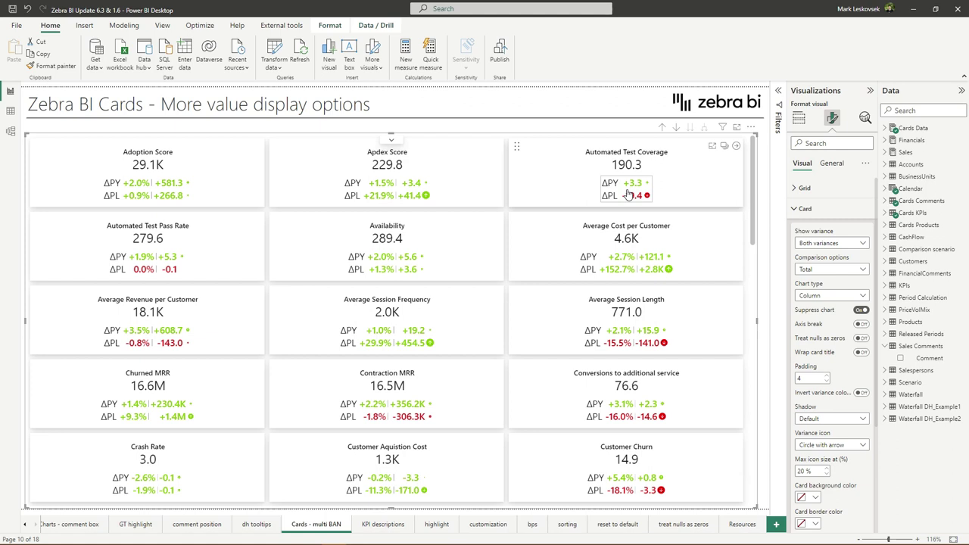
left_click(630, 195)
left_click(634, 196)
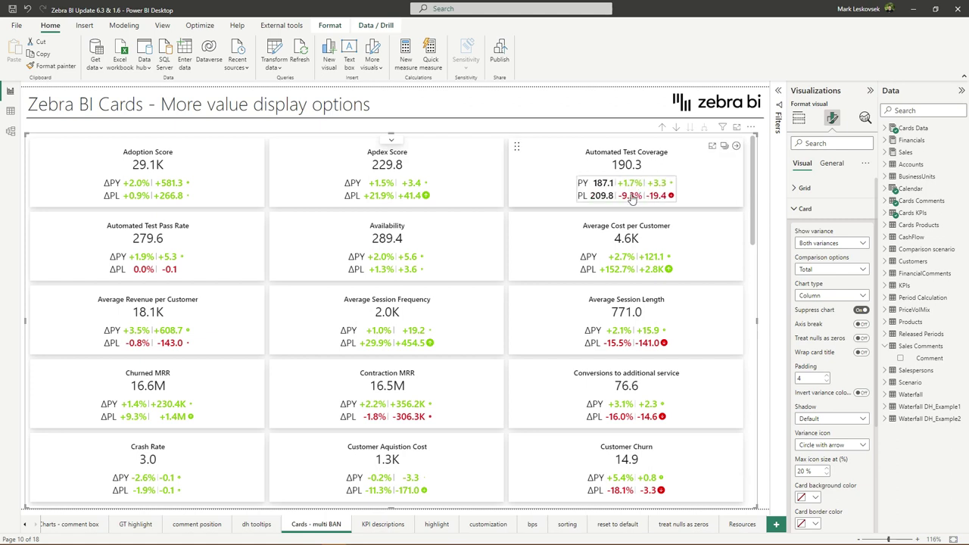
left_click(632, 196)
left_click(627, 196)
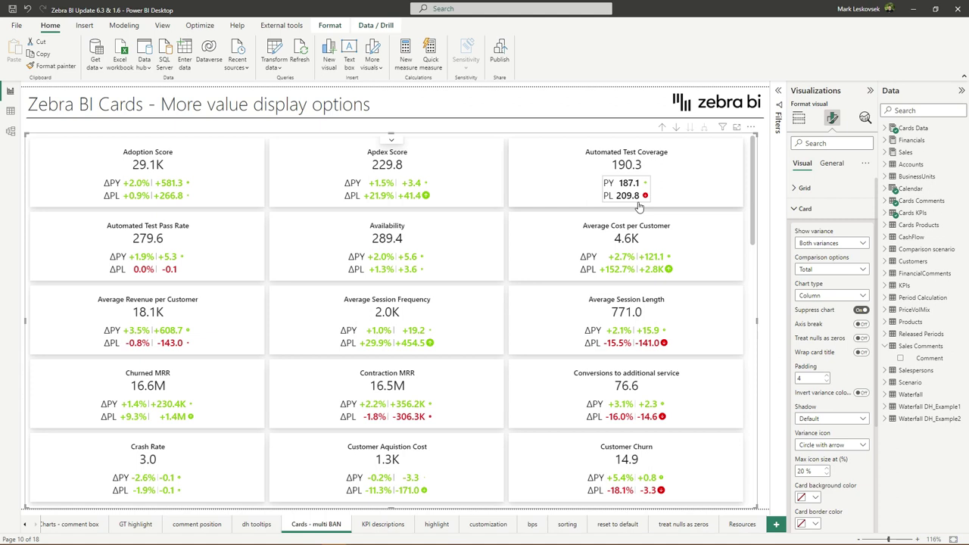
Step: Expand and collapse the KPI Value font settings from the card visual's Fonts options
left_click(391, 140)
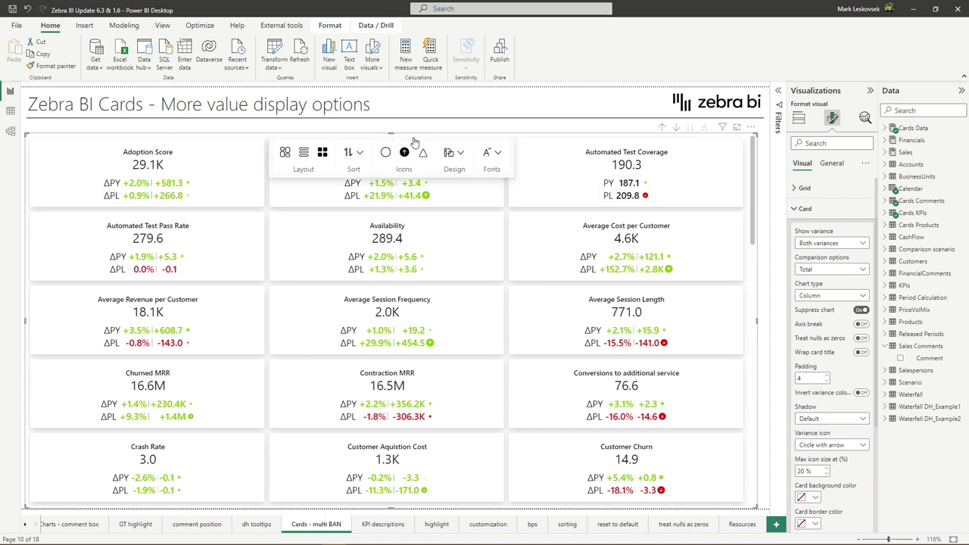
left_click(497, 155)
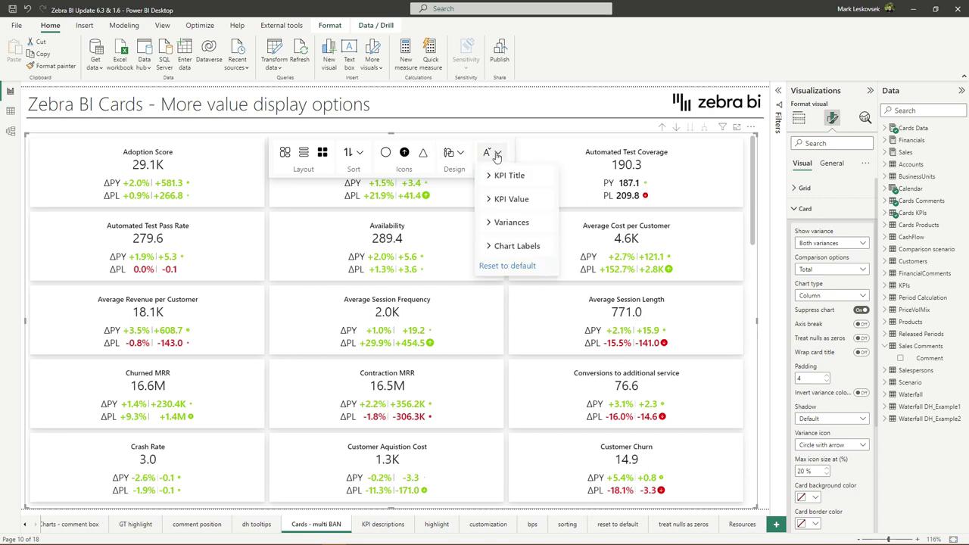
left_click(512, 200)
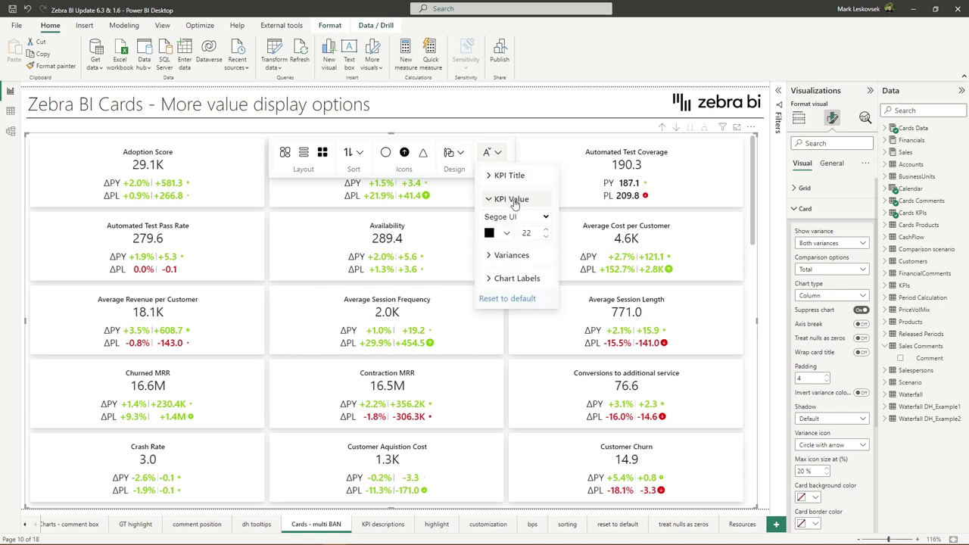
left_click(513, 200)
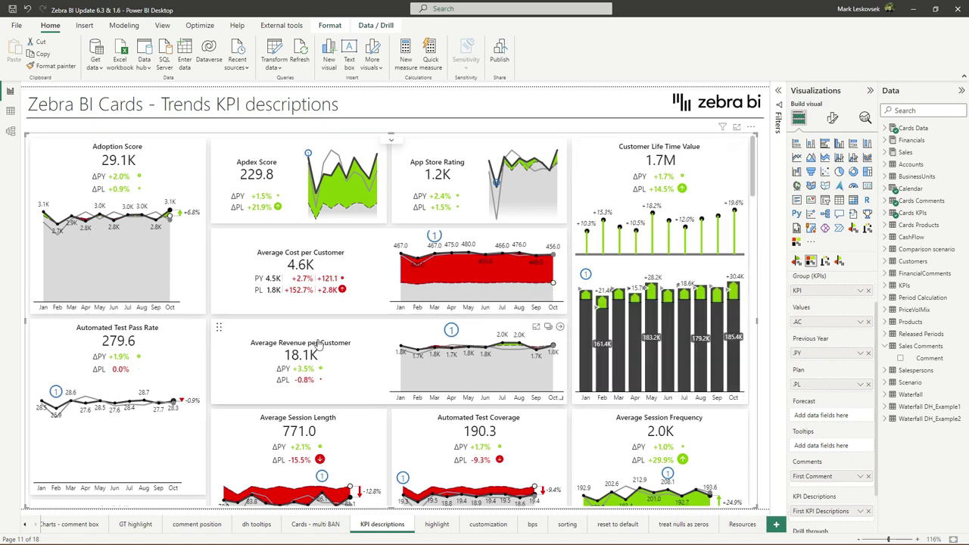
Step: Display the KPI descriptions of several cards on the KPI descriptions page
mouse_move(319, 345)
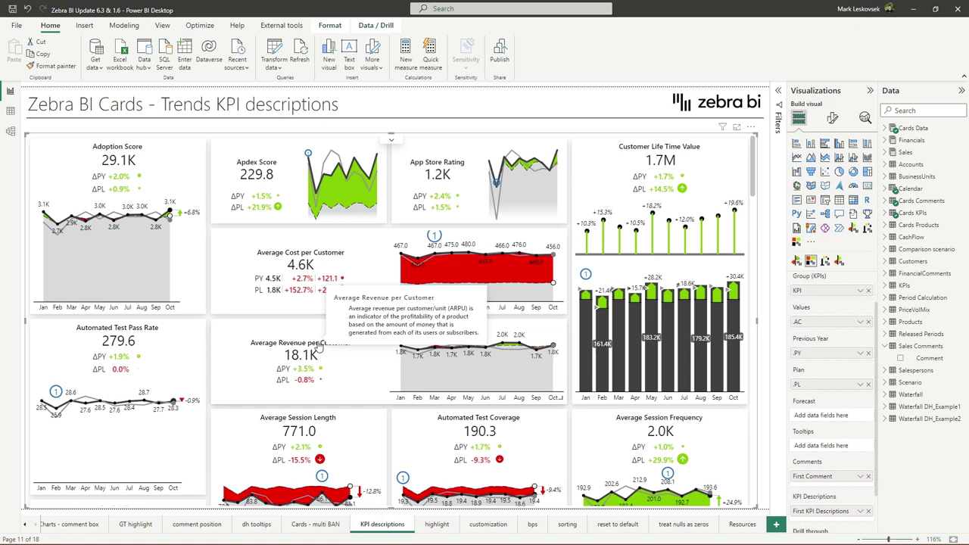
mouse_move(328, 257)
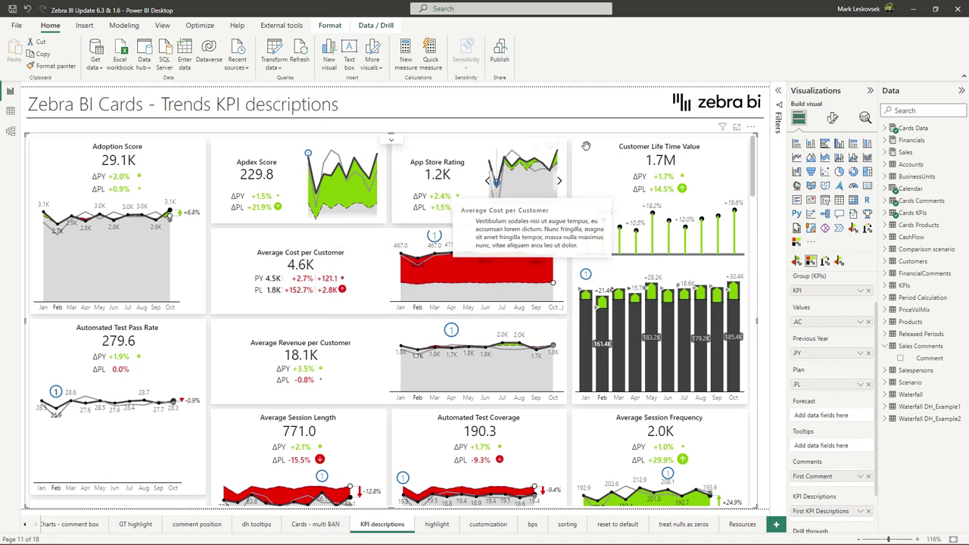
mouse_move(634, 151)
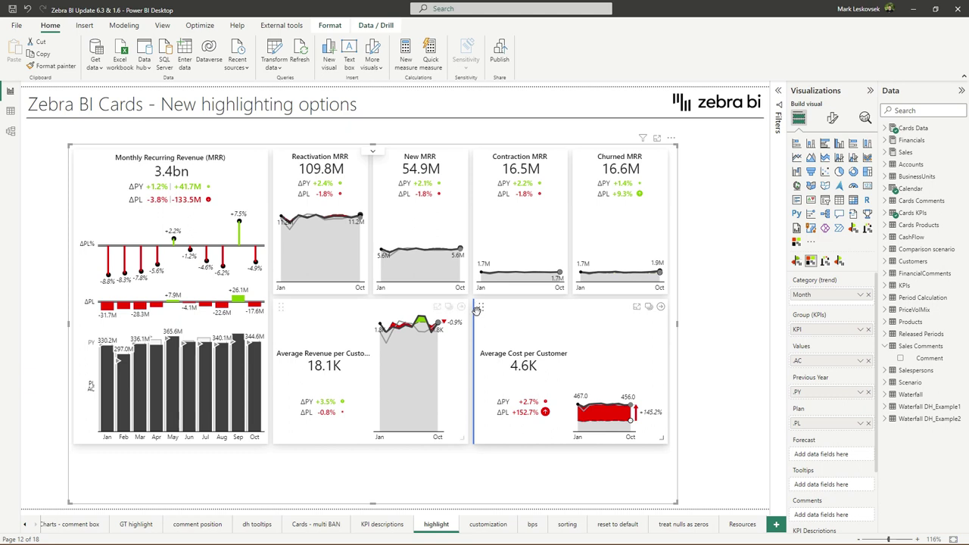
Step: Apply and save a blue Card Highlight on the Average Revenue per Customer card in Focus mode
left_click(437, 309)
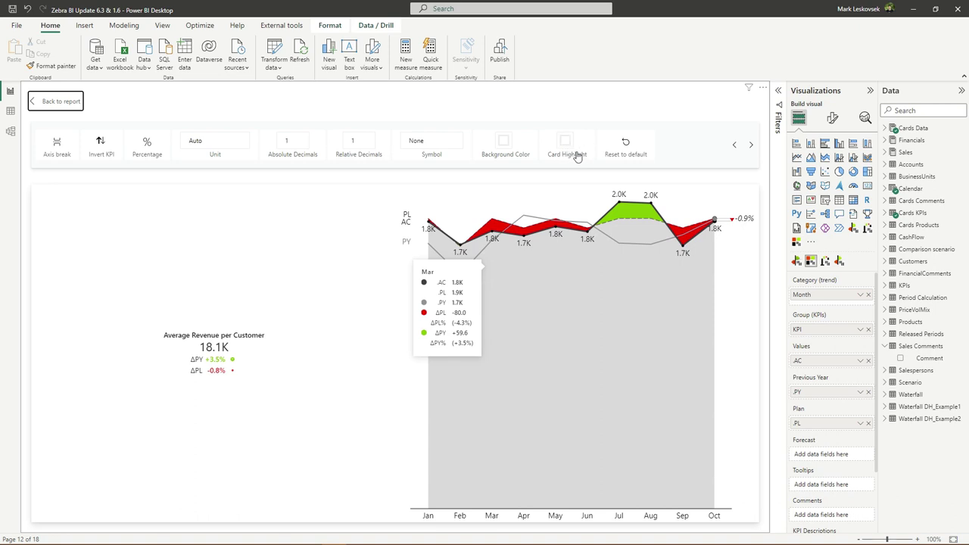
left_click(568, 150)
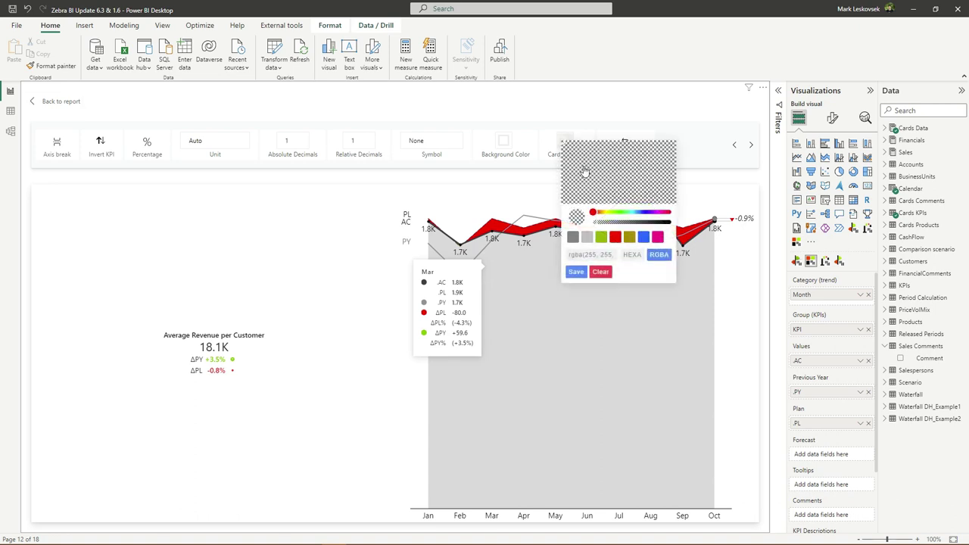
left_click(643, 238)
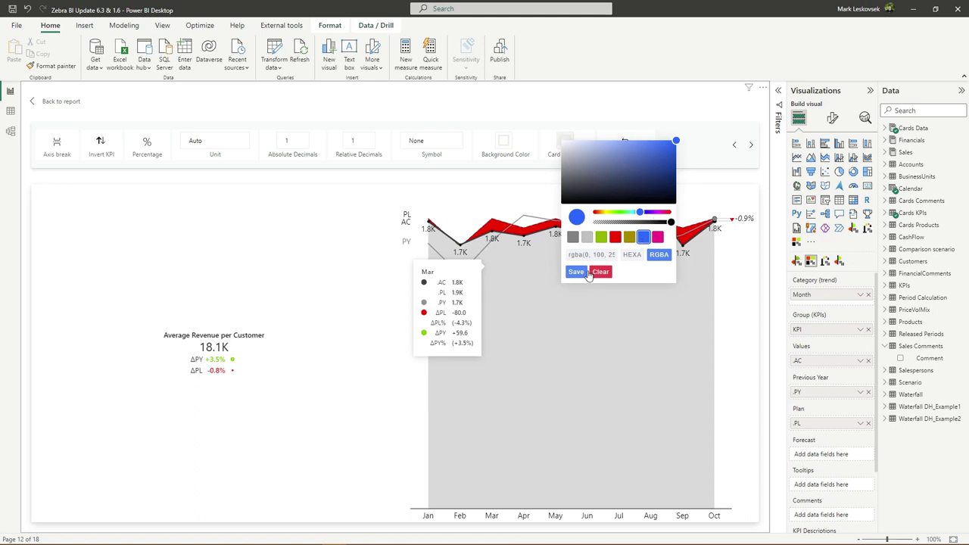
left_click(578, 274)
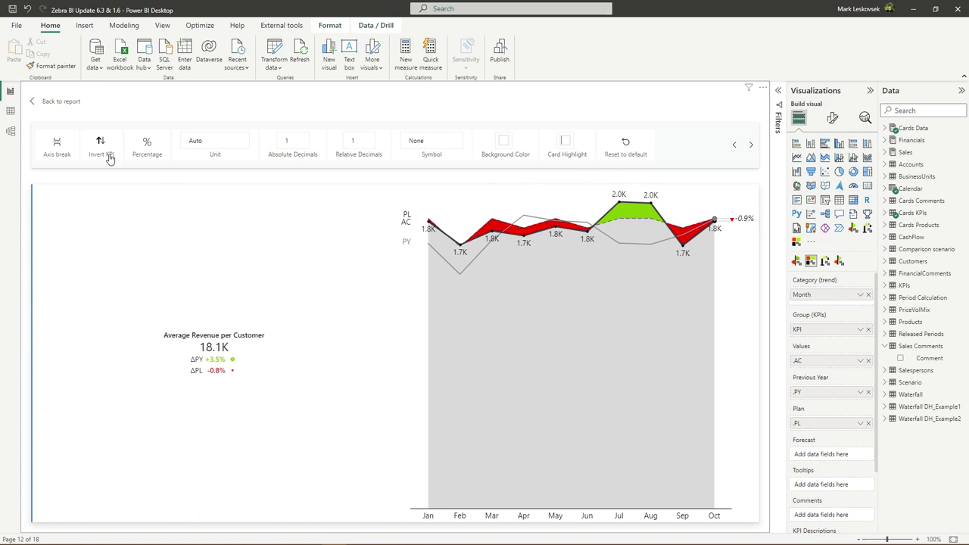
left_click(62, 102)
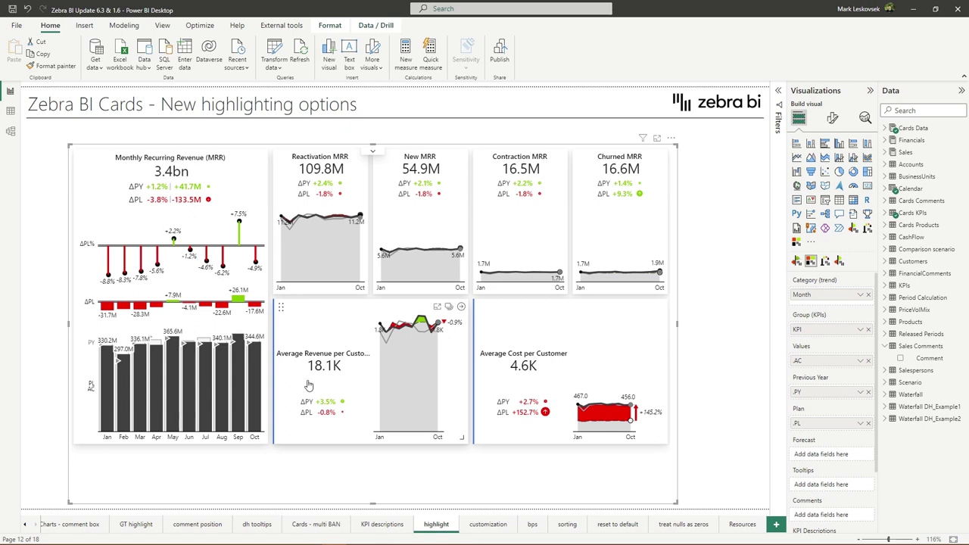
Step: Highlight the MRR chart's Sep column, toggling its Highlight checkbox off and back on
left_click(241, 439)
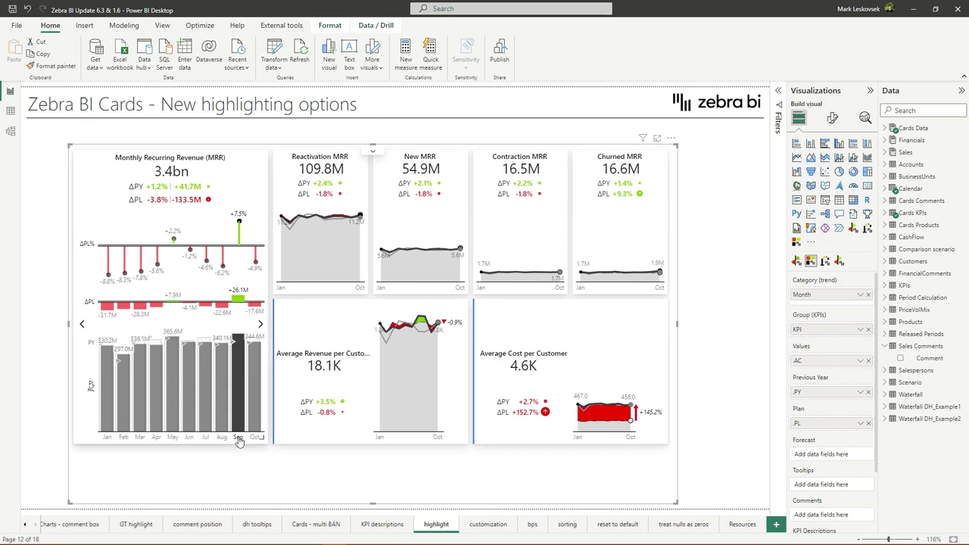
left_click(238, 440)
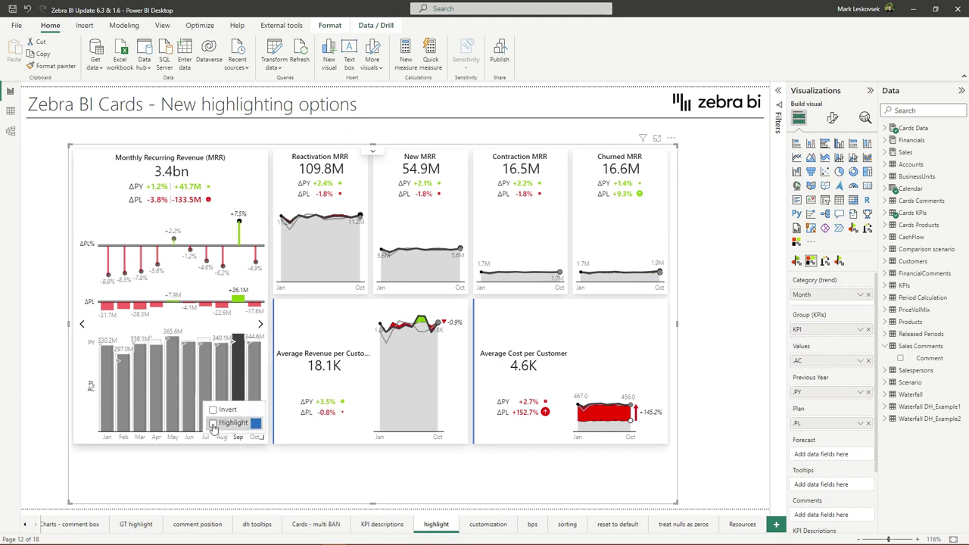
left_click(214, 424)
left_click(213, 424)
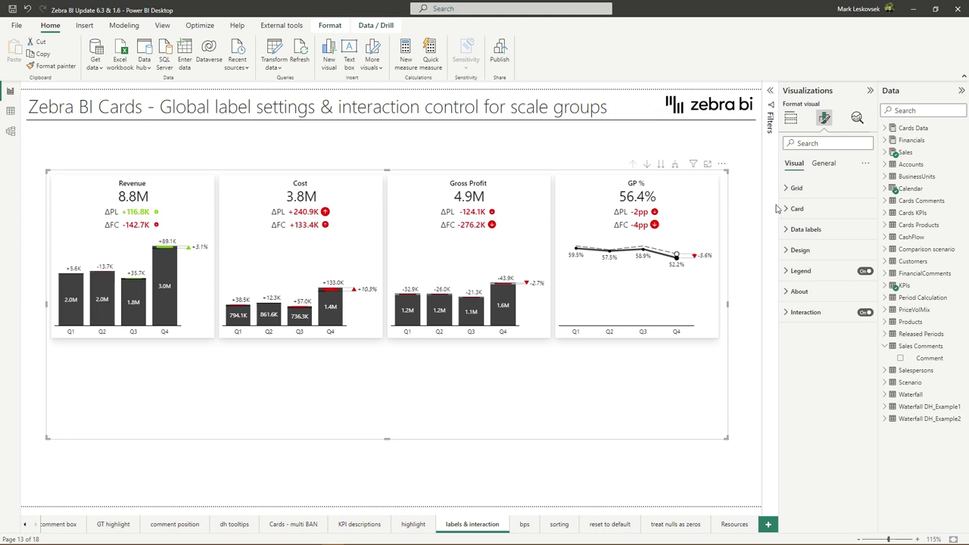
Step: Set the cards' Data labels number format to None, then collapse the Data labels section
left_click(808, 231)
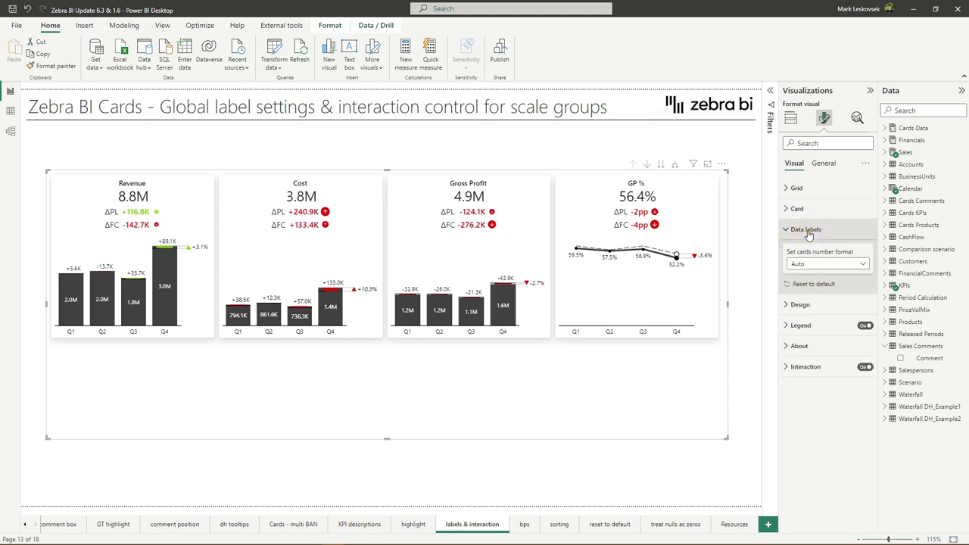
left_click(817, 265)
left_click(813, 288)
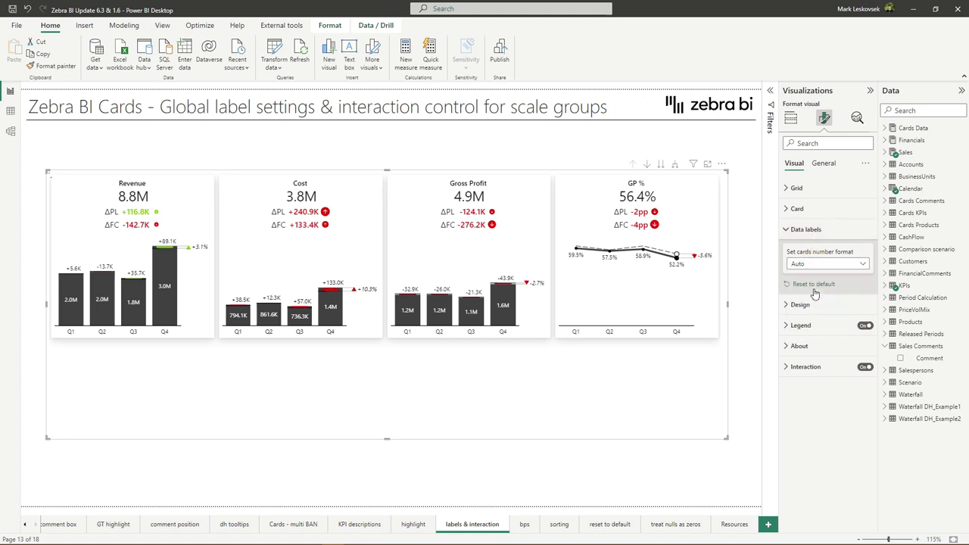
left_click(813, 265)
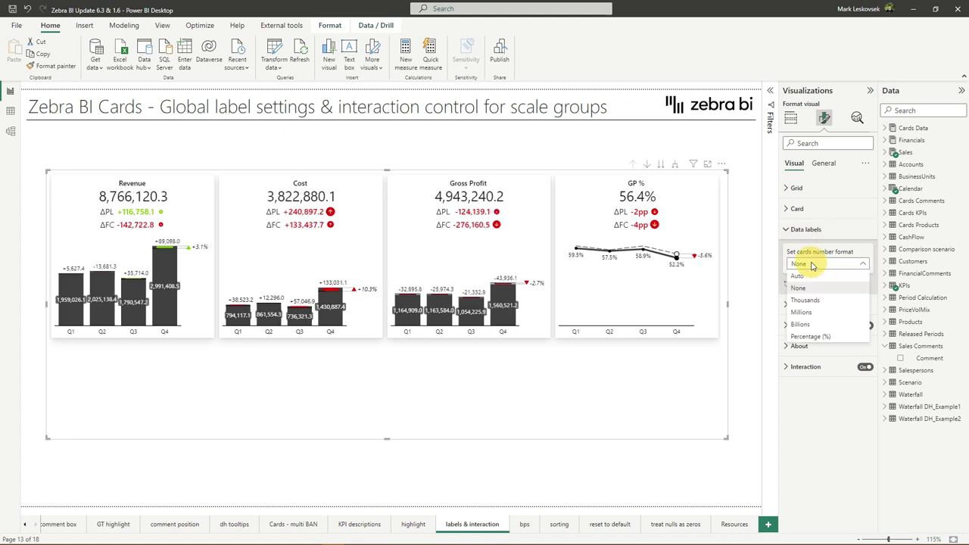
left_click(810, 315)
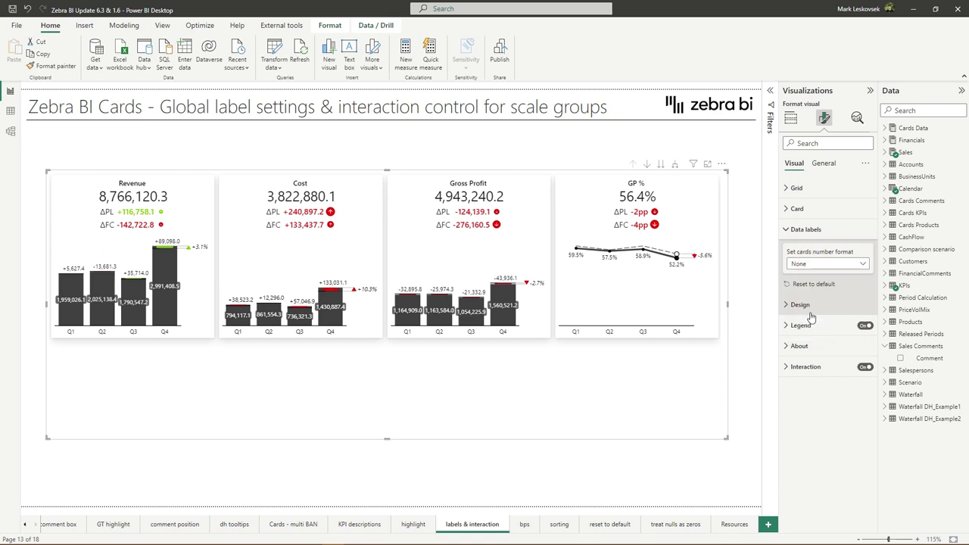
left_click(814, 232)
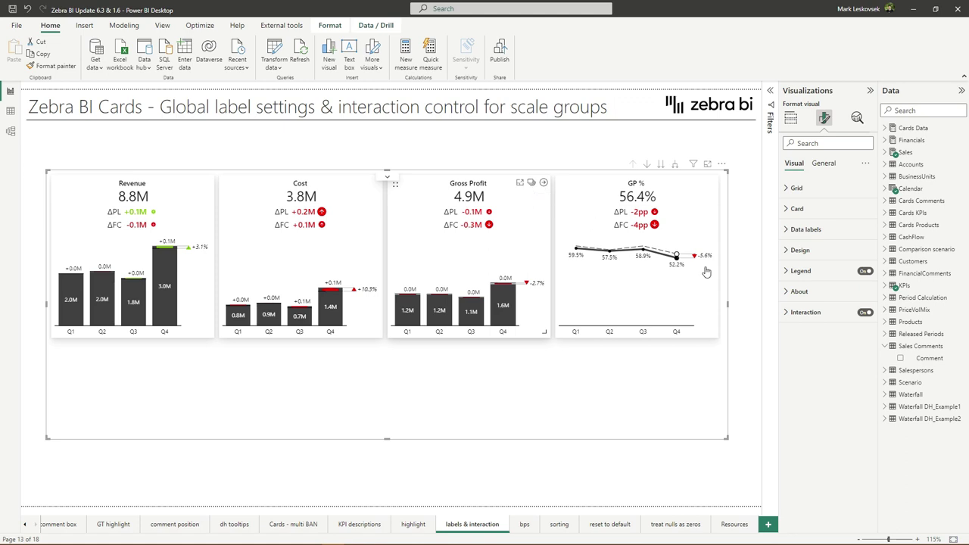
Step: Switch off Scale groups in the cards' Interaction settings
left_click(788, 313)
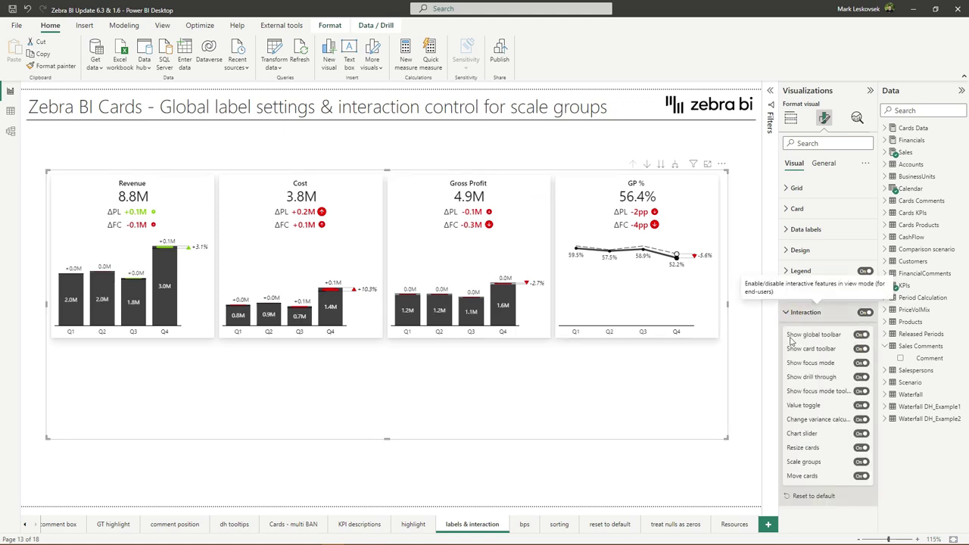
left_click(863, 462)
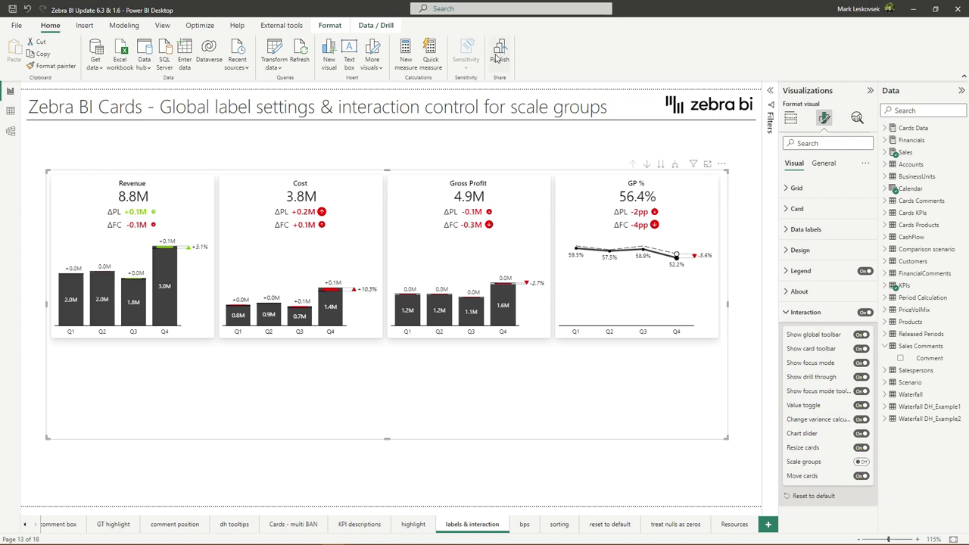
mouse_move(533, 187)
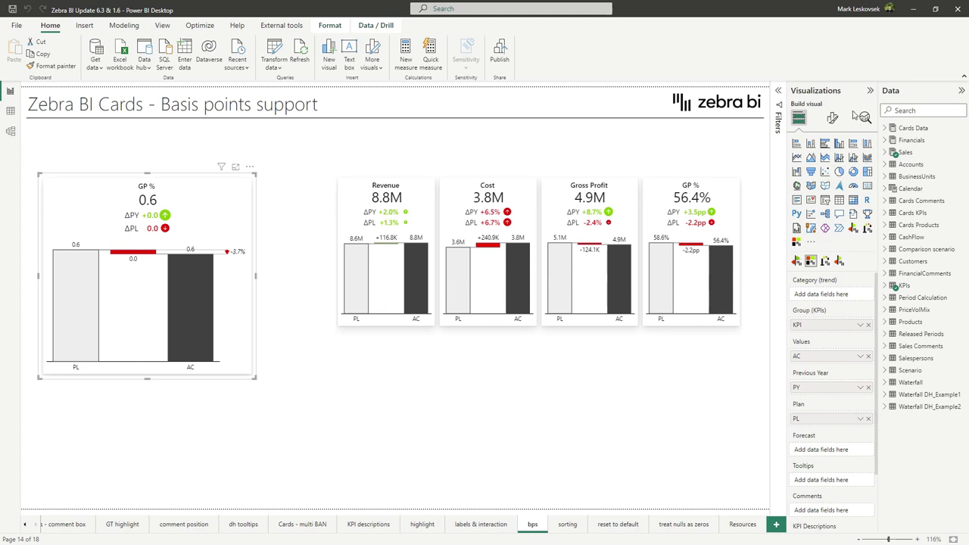
Step: Set the GP % card's Data labels number format to Percentage (%)
left_click(836, 122)
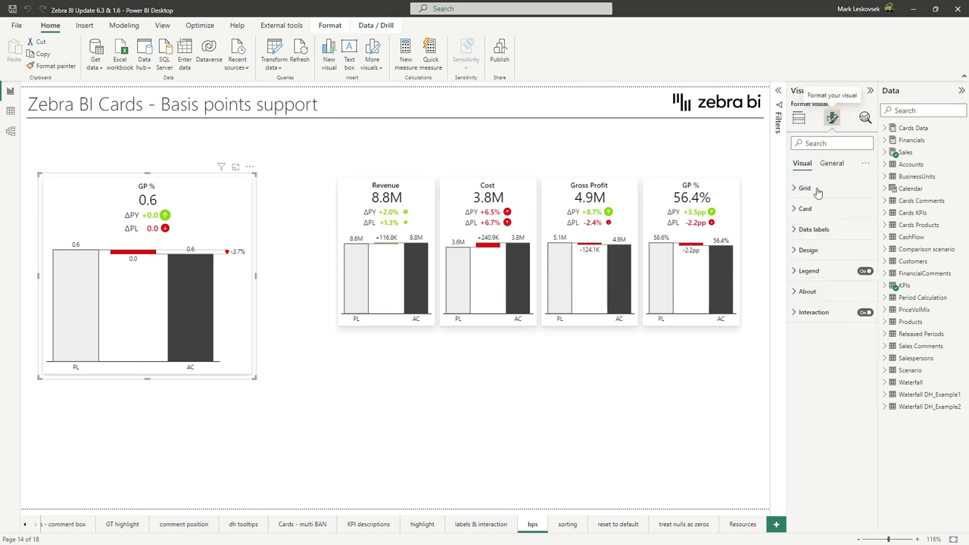
left_click(823, 234)
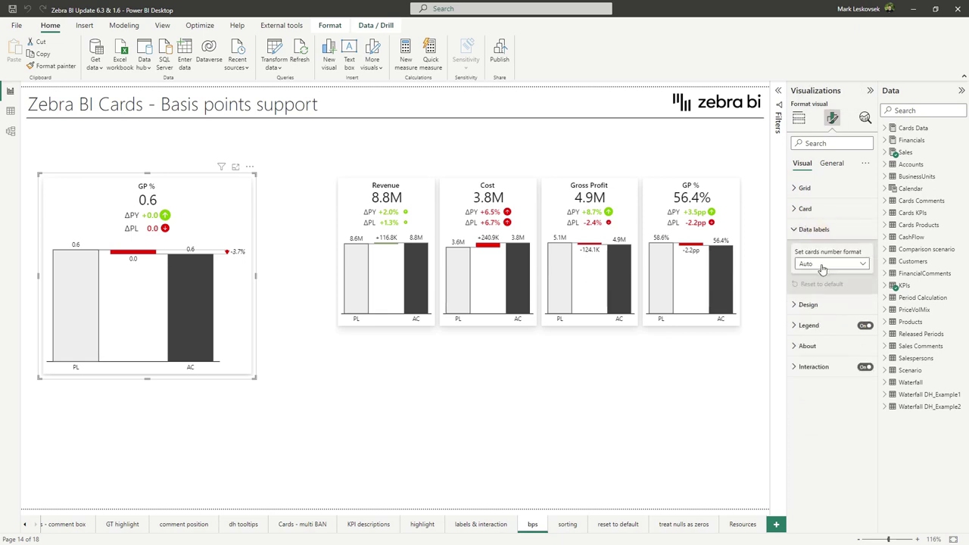
left_click(824, 266)
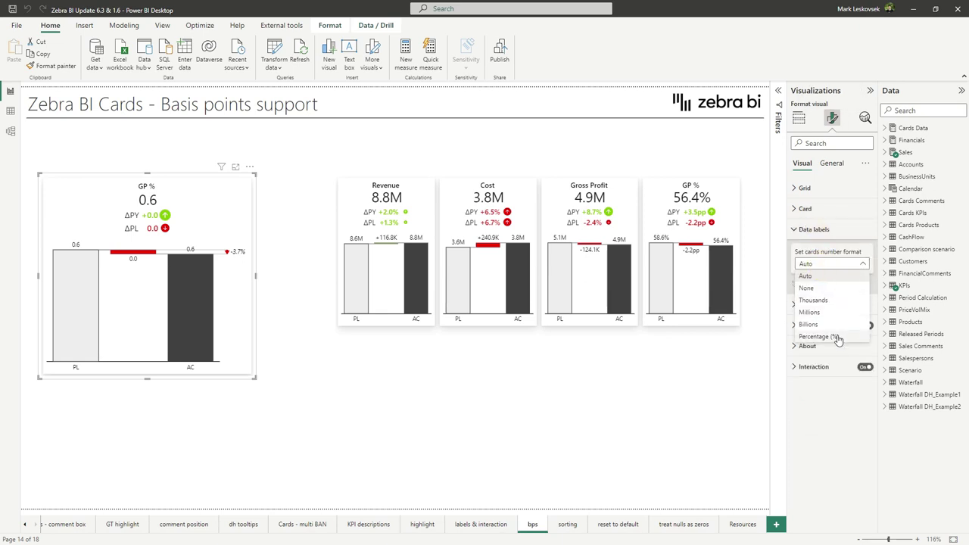
left_click(838, 338)
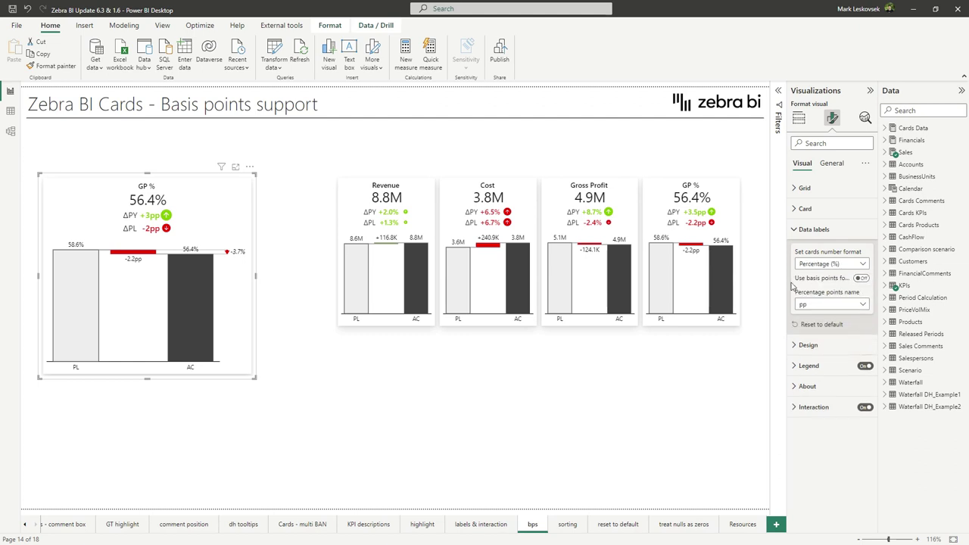
Step: Turn on Use basis points format with a Custom basis points name replacing the bp label
left_click_drag(788, 280, 776, 280)
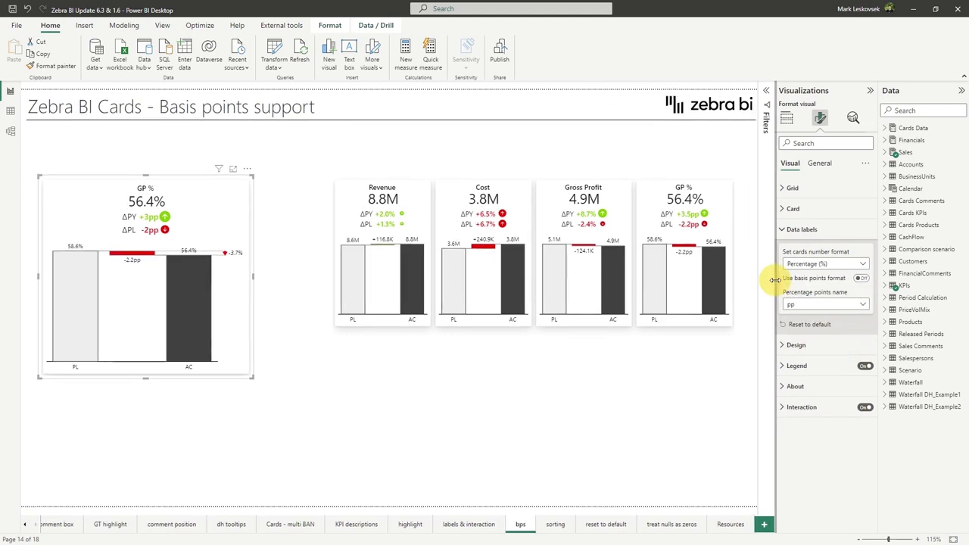
left_click(862, 279)
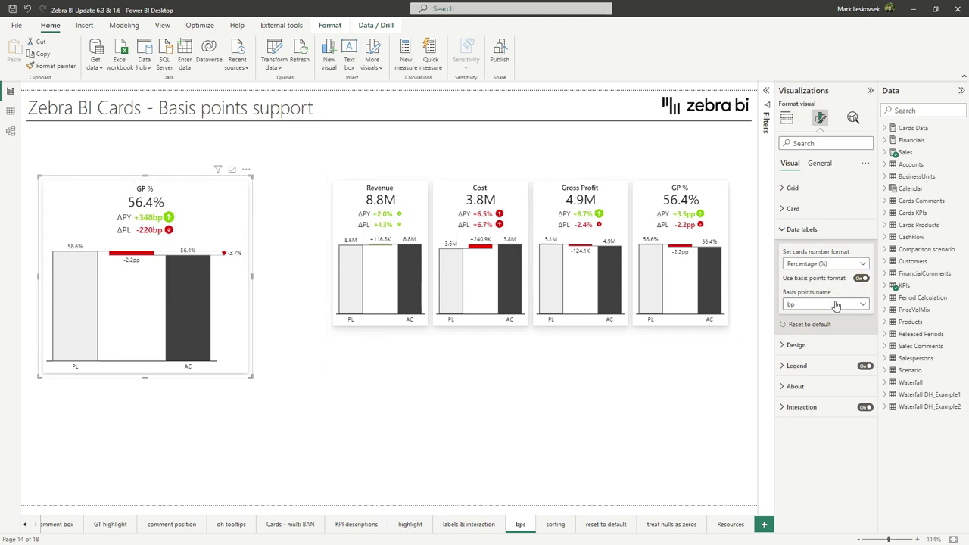
left_click(838, 306)
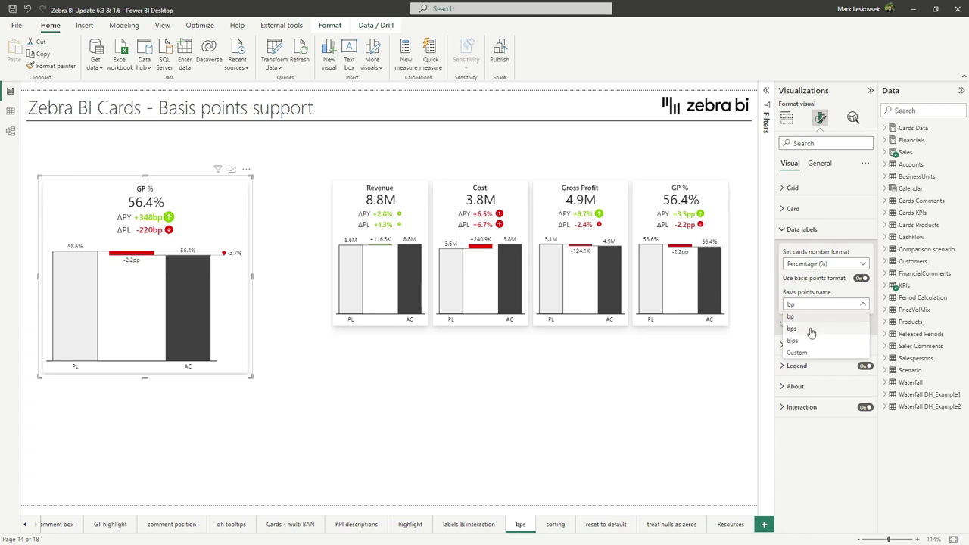
left_click(805, 353)
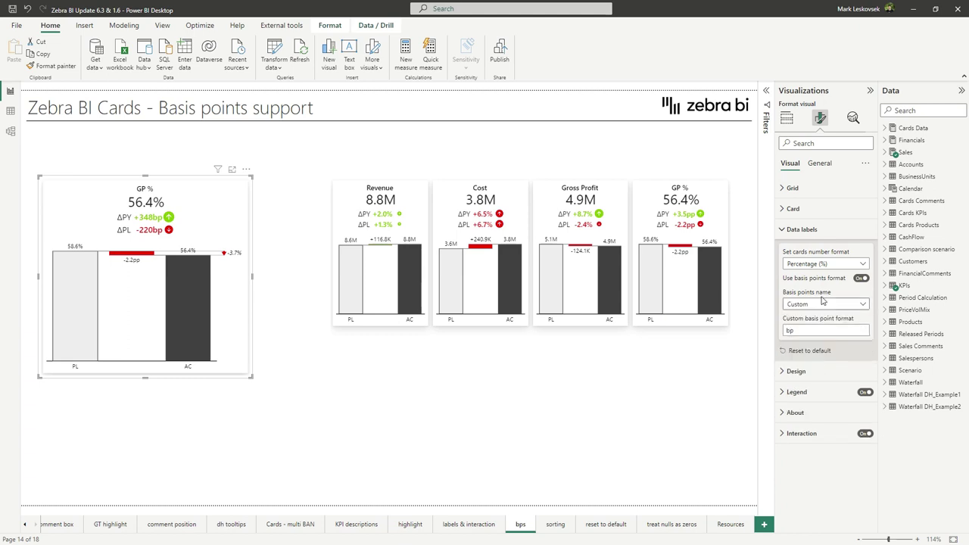
double_click(812, 331)
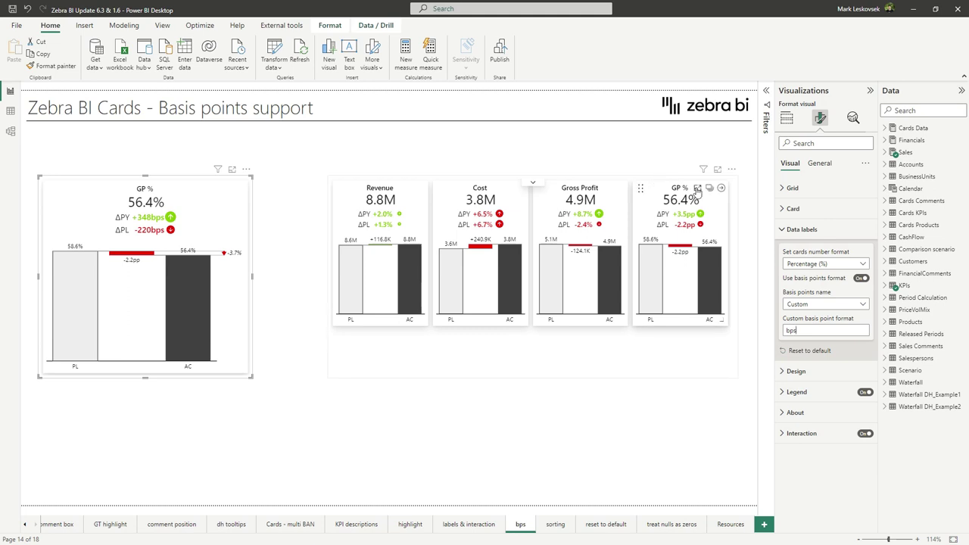
Step: Switch the right-hand GP % card's variances to Basis Point (bp) in focus mode, then return
left_click(697, 188)
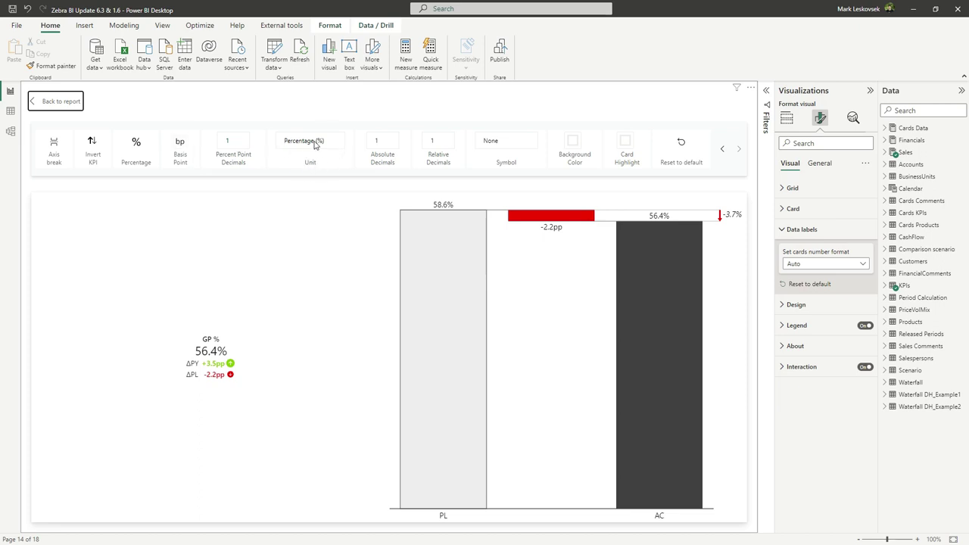
left_click(180, 142)
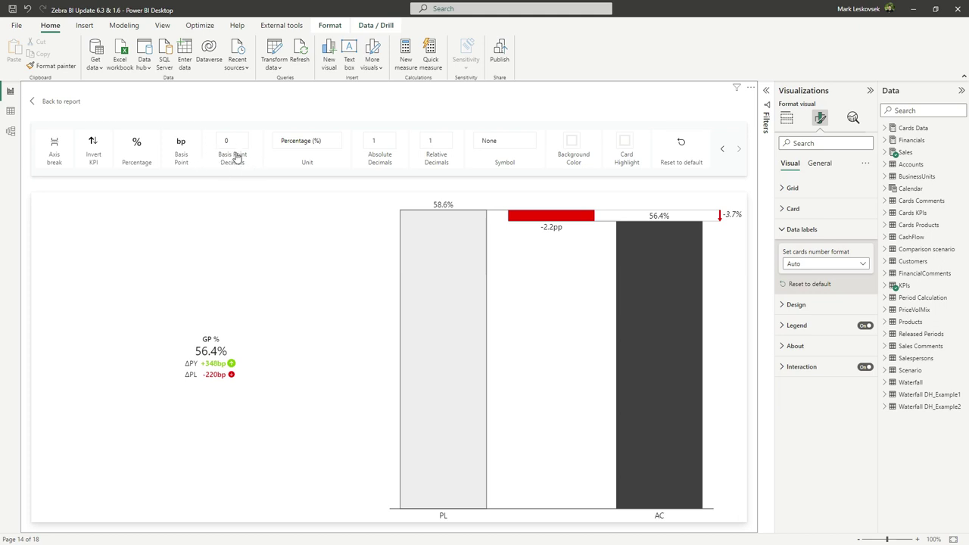
left_click(72, 102)
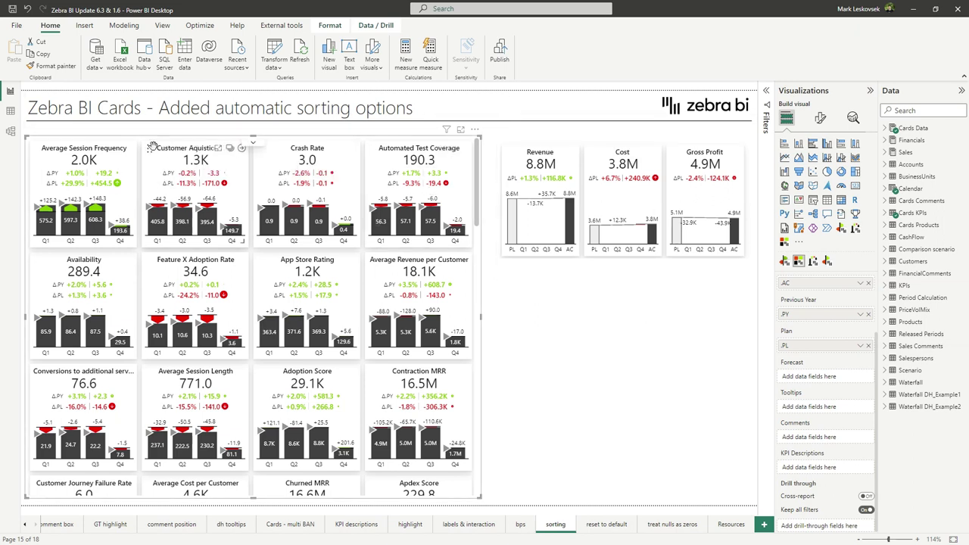
Step: Drag the Customer Aquistion Cost card one slot down so it swaps with Feature X Adoption Rate
left_click_drag(151, 147, 166, 277)
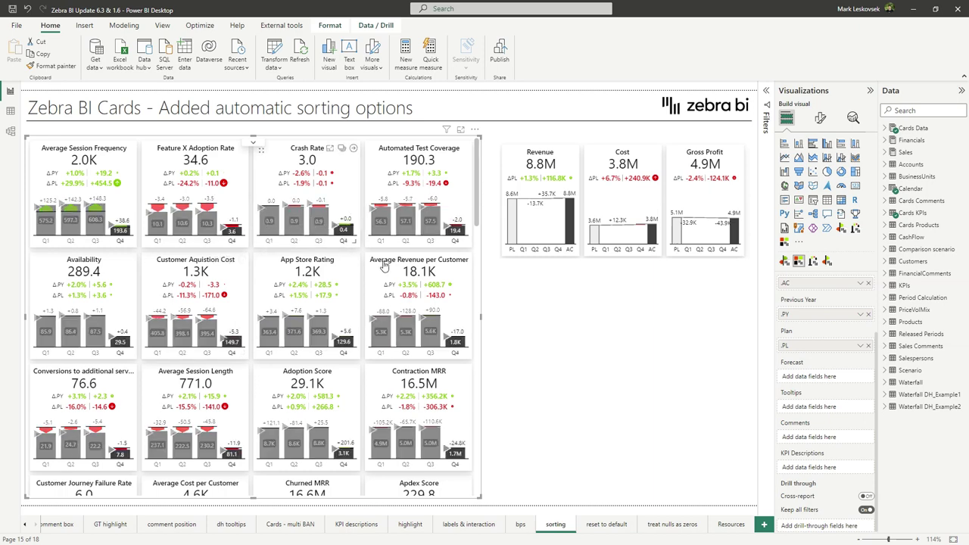
mouse_move(253, 144)
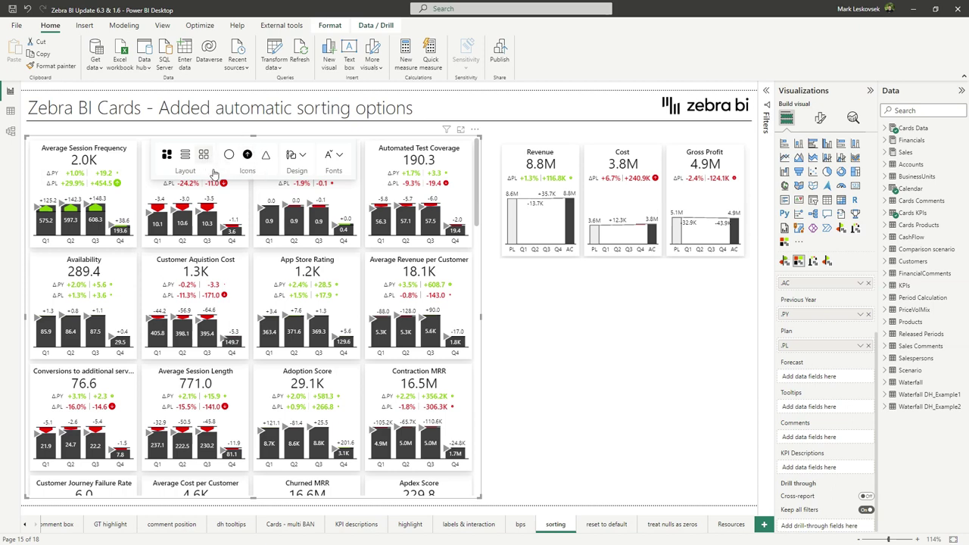
Step: Show the KPI cards in Rows layout and sort them by relative variance
left_click(184, 156)
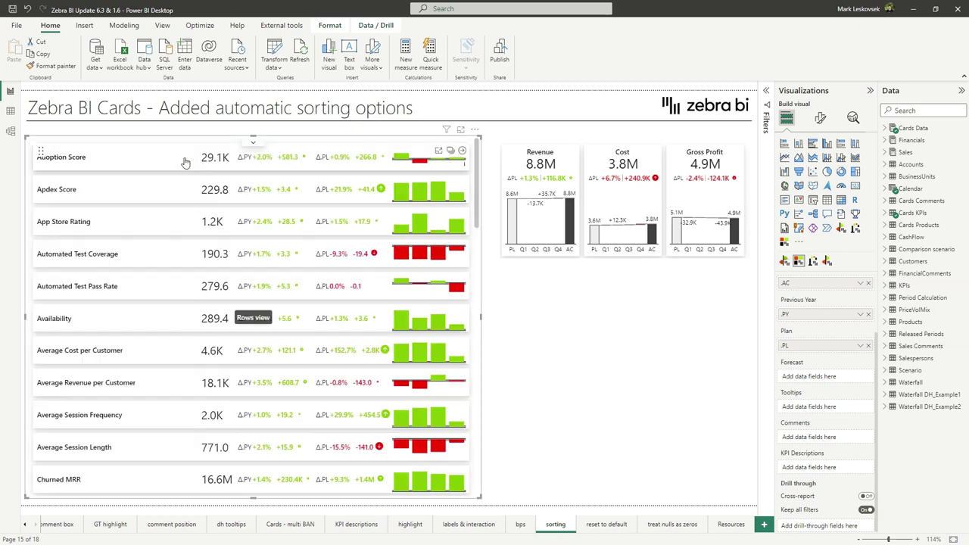
mouse_move(249, 150)
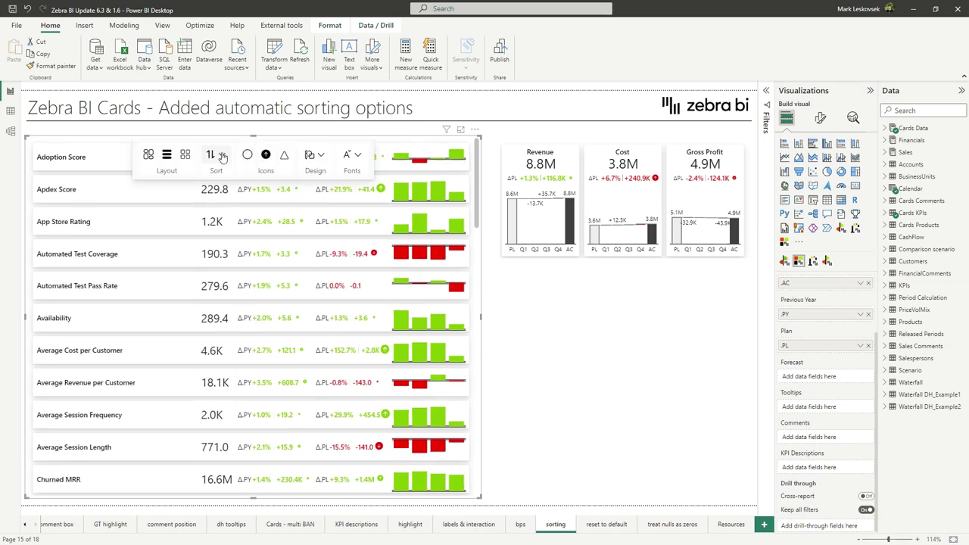
left_click(222, 157)
left_click(234, 190)
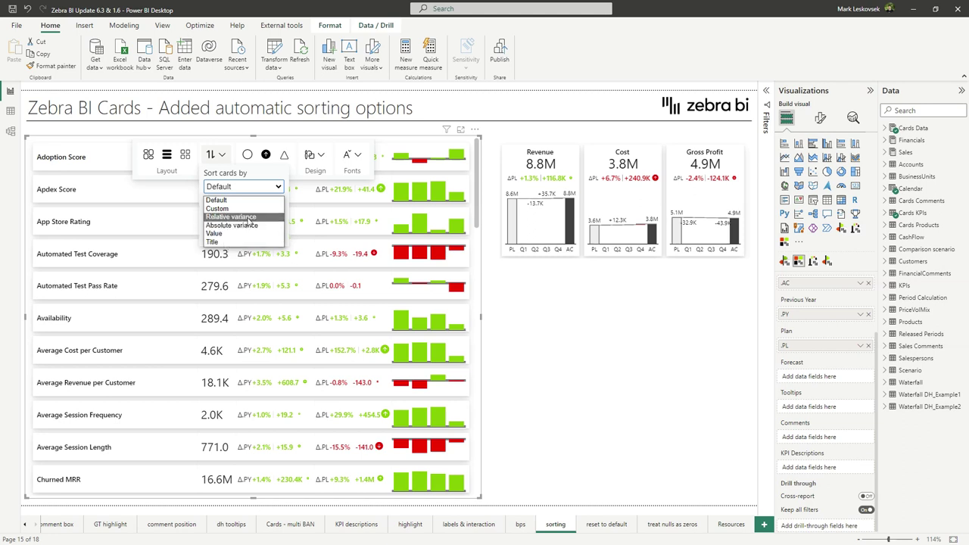
left_click(248, 218)
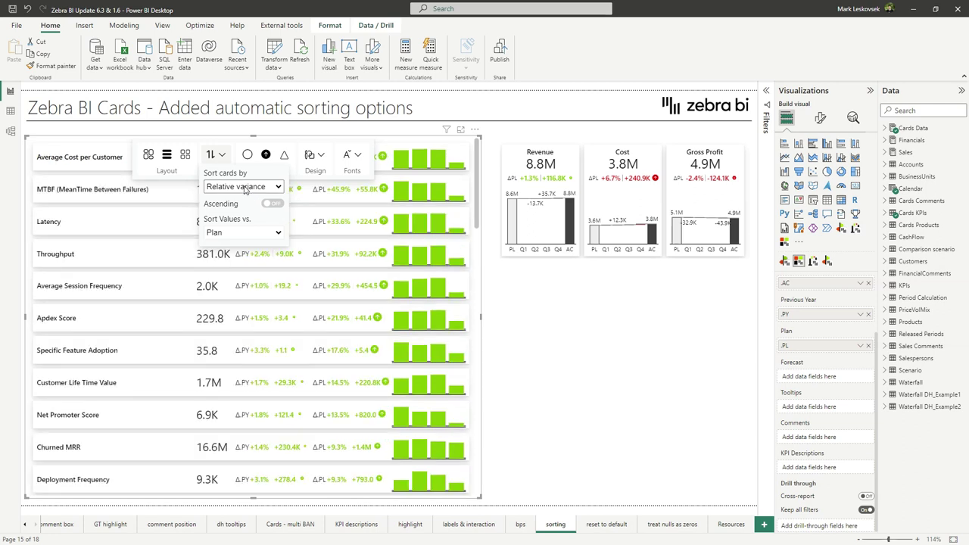
Step: Keep the variance comparison against Plan and leave the sort descending after trying ascending
left_click(255, 234)
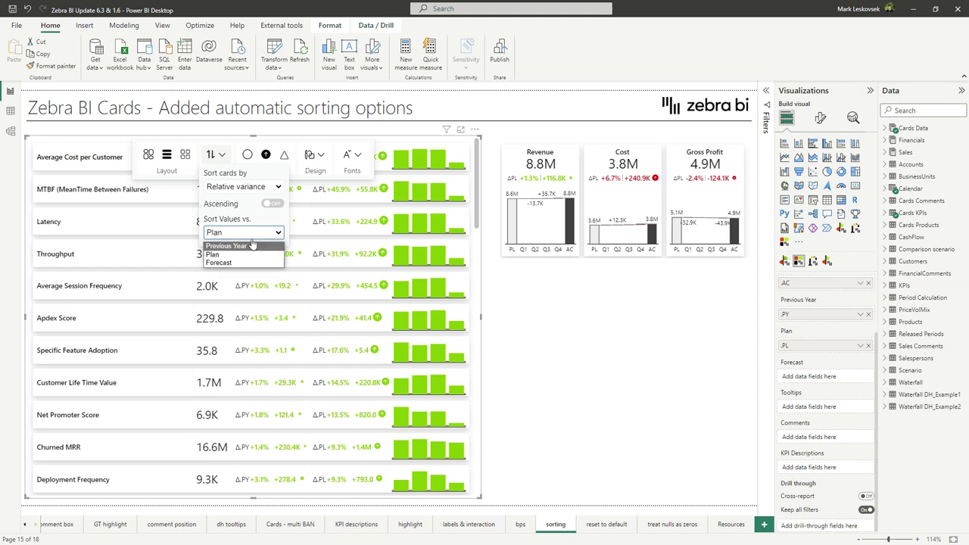
left_click(240, 255)
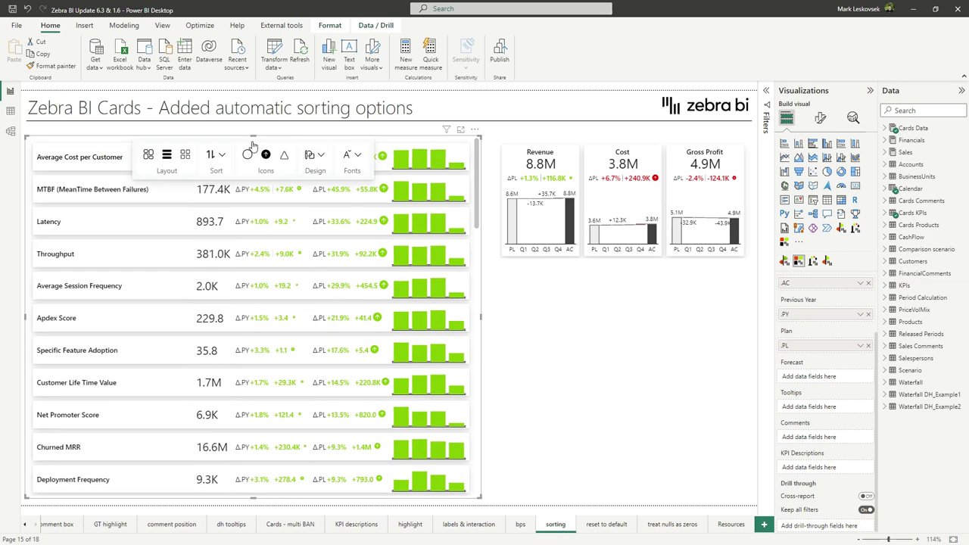
left_click(215, 156)
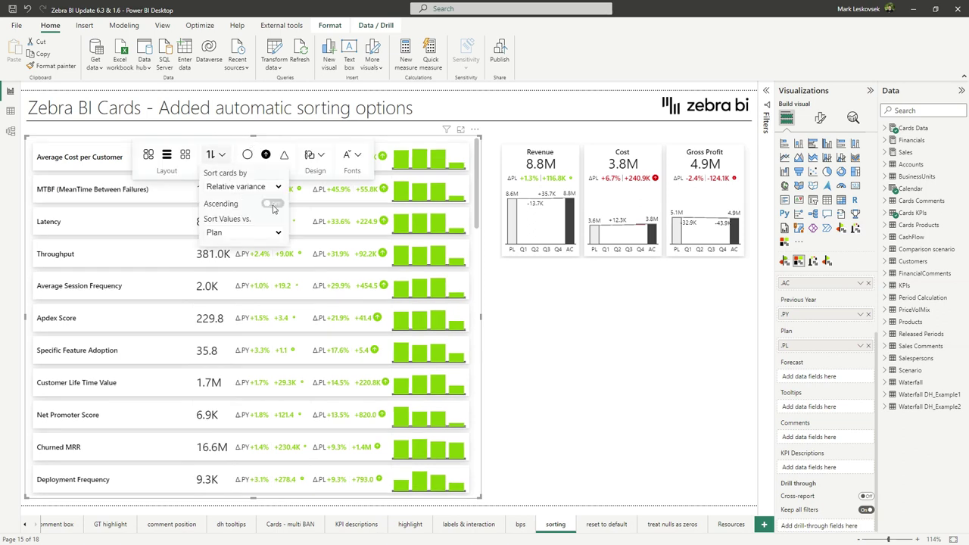
left_click(275, 206)
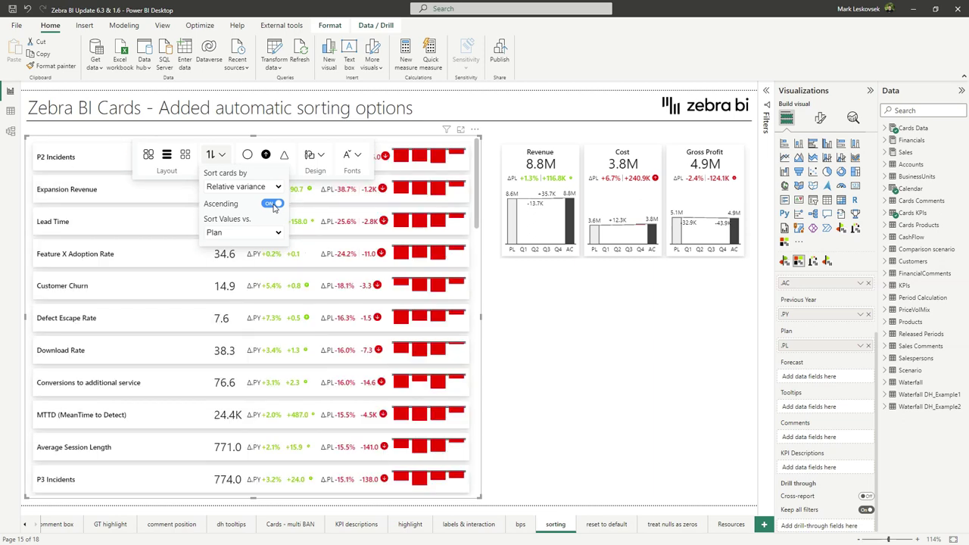
left_click(274, 205)
Step: Try sorting the KPI cards by absolute variance and then by value, toggling ascending order
left_click(246, 190)
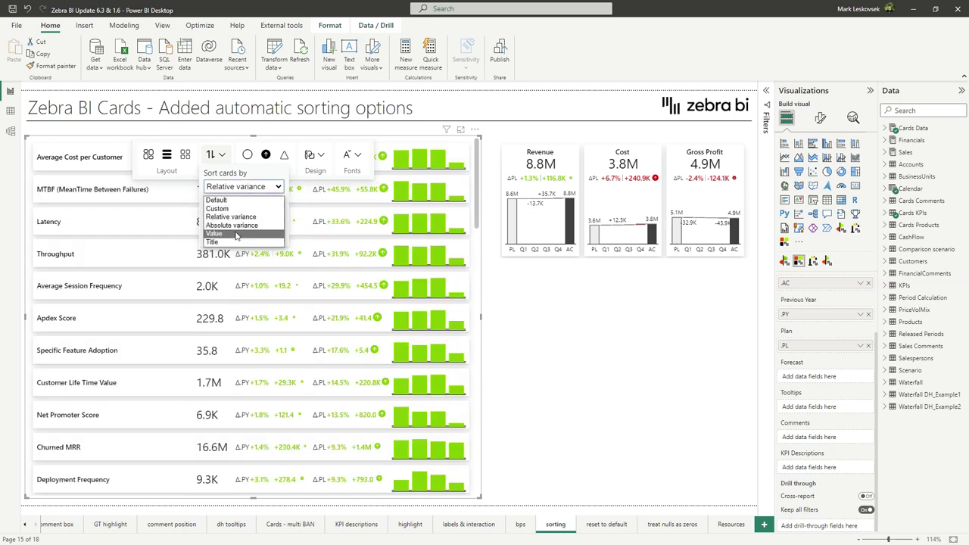
left_click(241, 226)
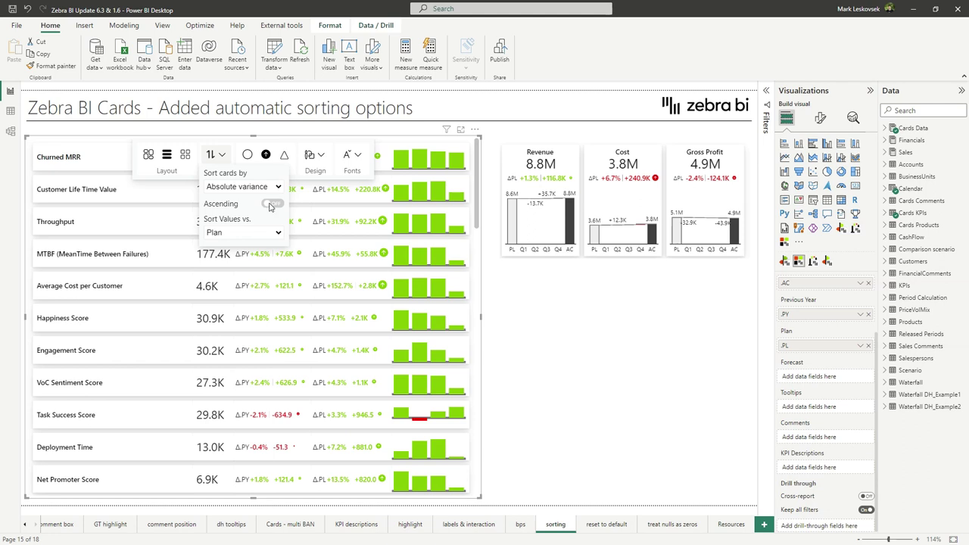
left_click(270, 206)
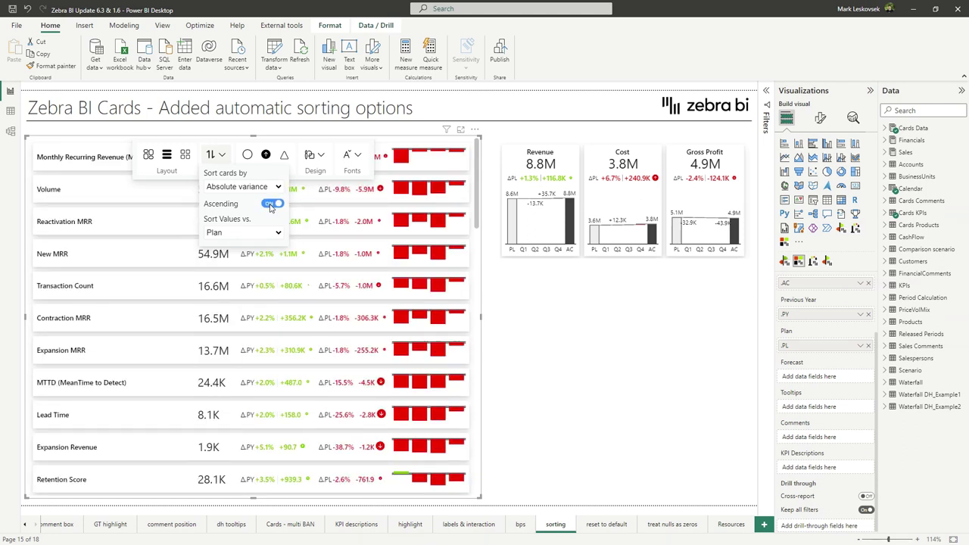
left_click(271, 205)
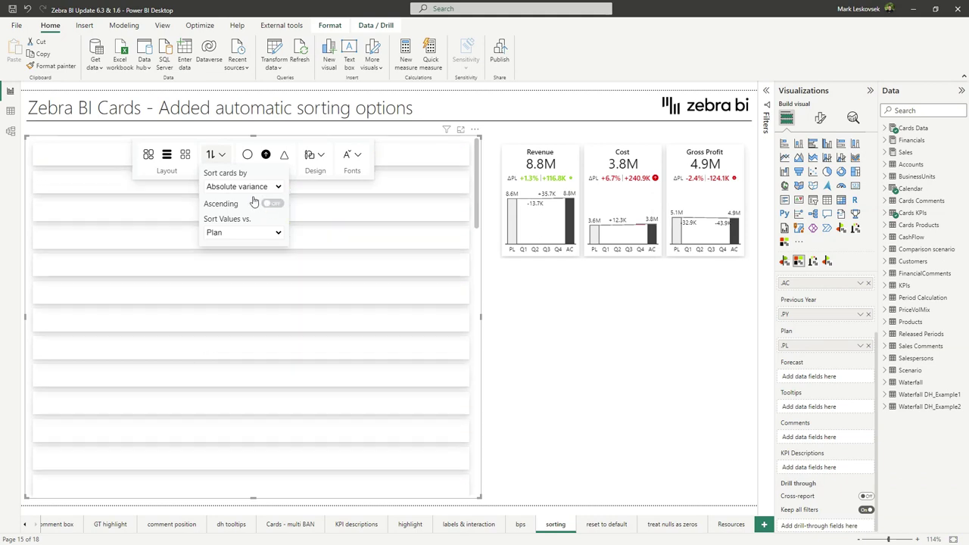
left_click(254, 188)
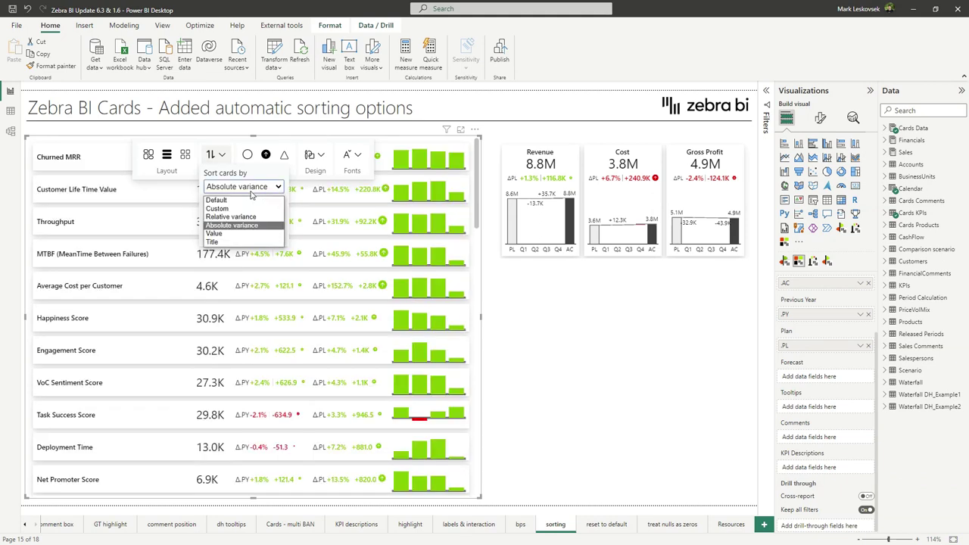
left_click(228, 234)
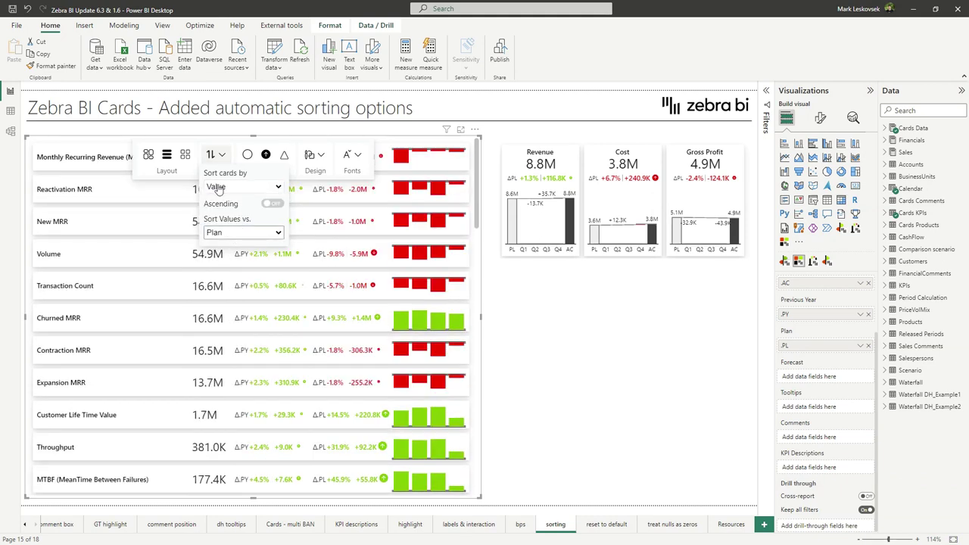
left_click(250, 192)
left_click(251, 193)
left_click(245, 233)
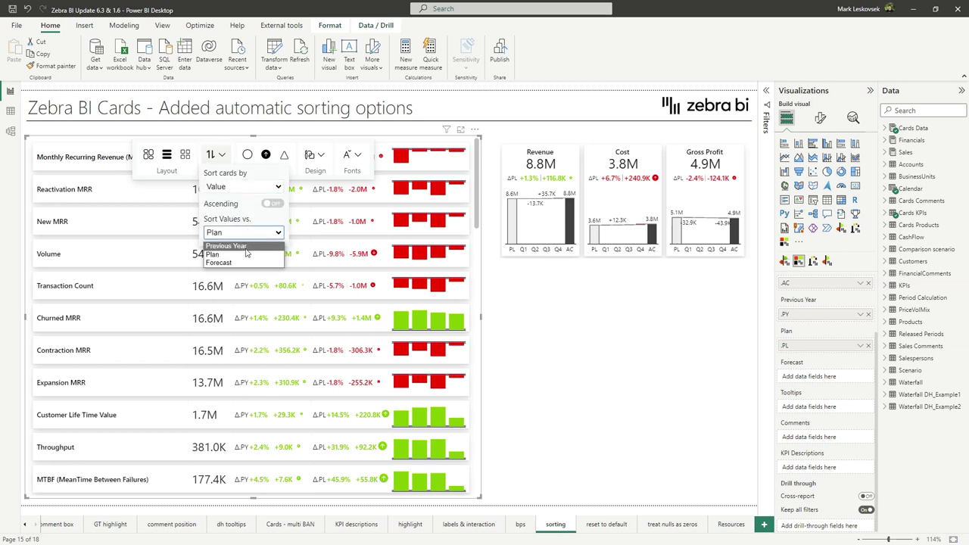
Step: Sort the KPI cards by Title in descending order and close the sort options
left_click(240, 186)
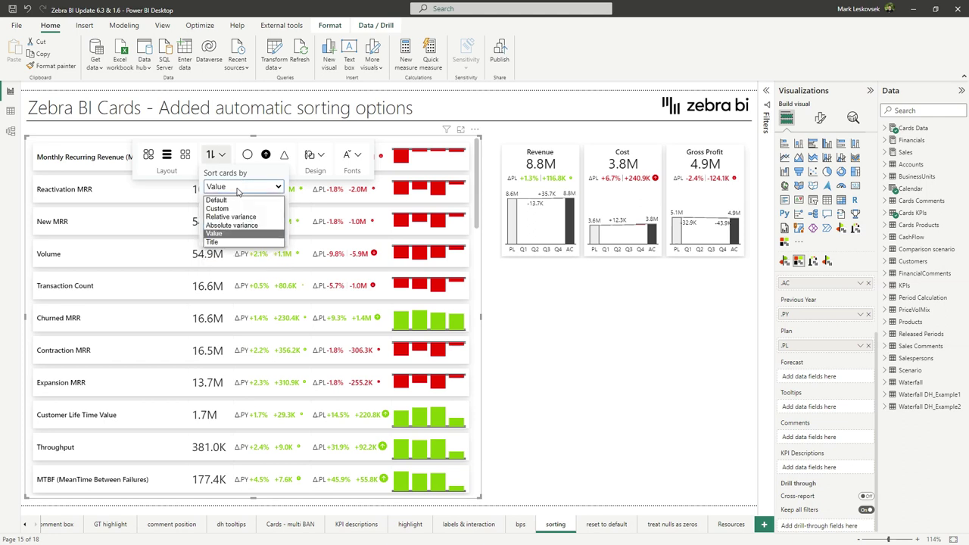
left_click(231, 242)
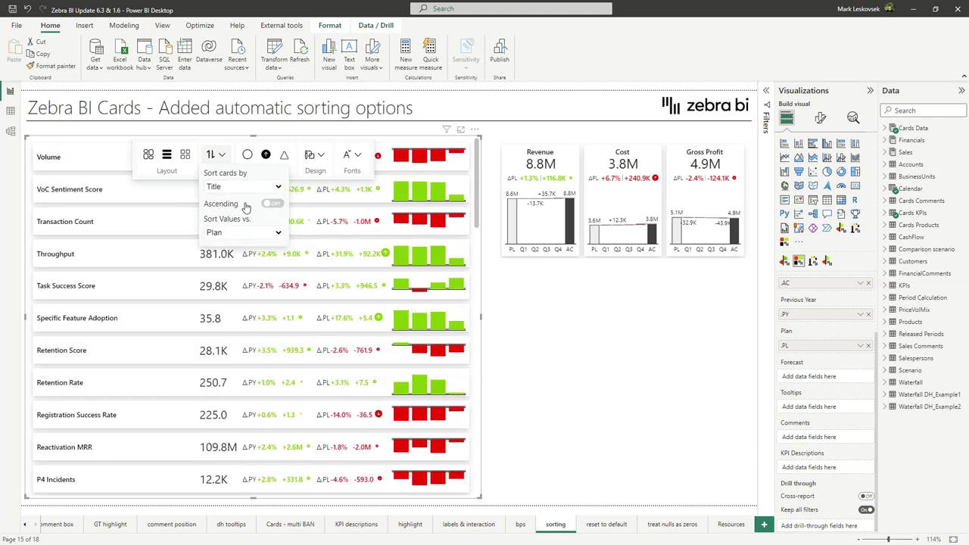
left_click(277, 206)
left_click(276, 206)
left_click(219, 156)
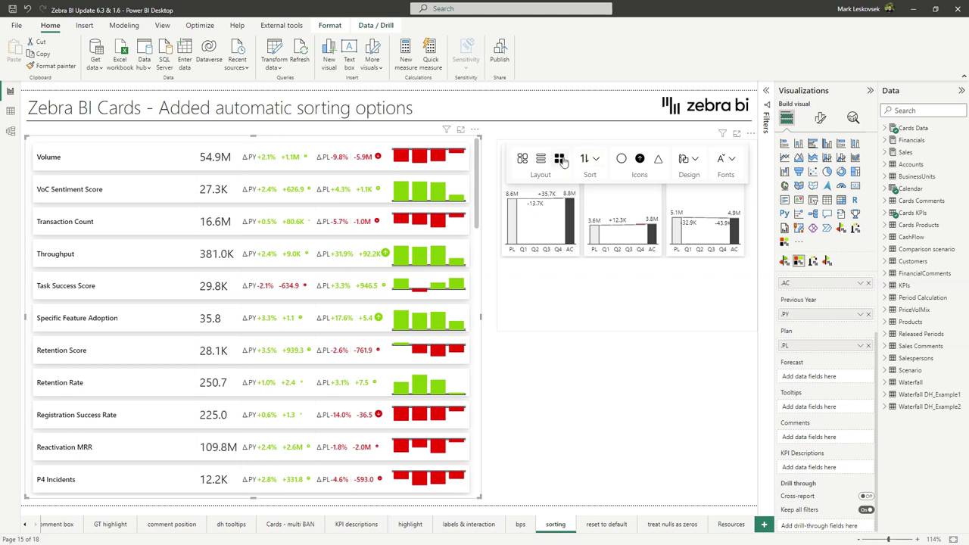
Step: Sort the Revenue, Cost and Gross Profit cards by absolute variance in ascending order
left_click(588, 159)
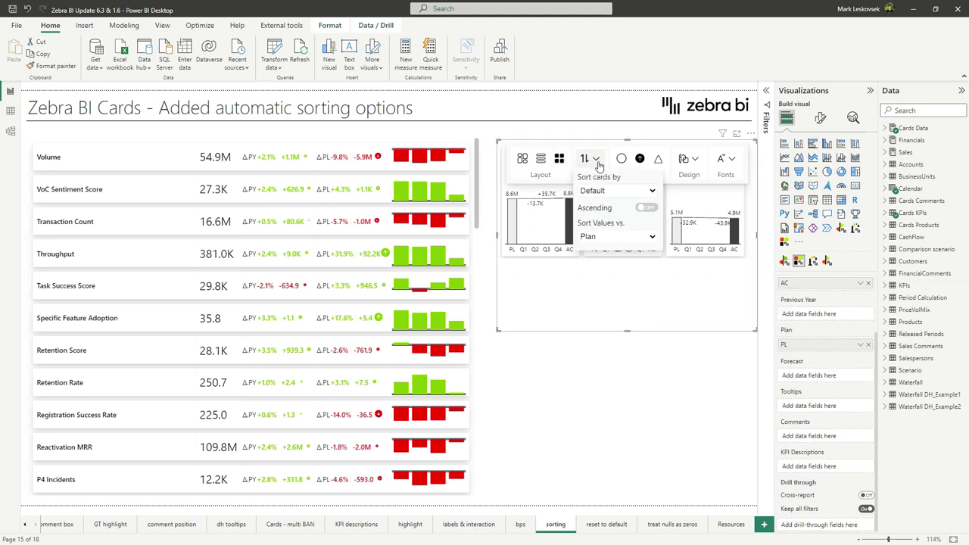
left_click(624, 190)
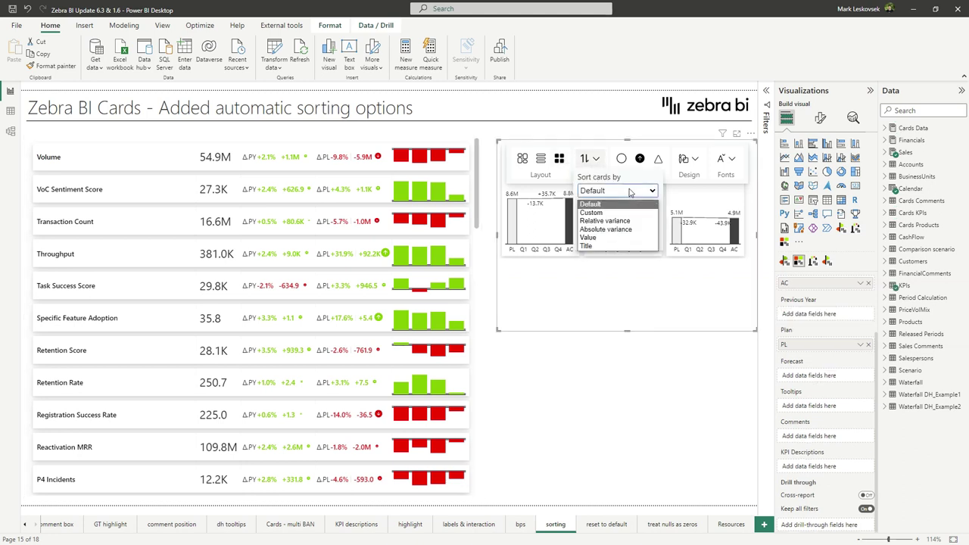
left_click(615, 230)
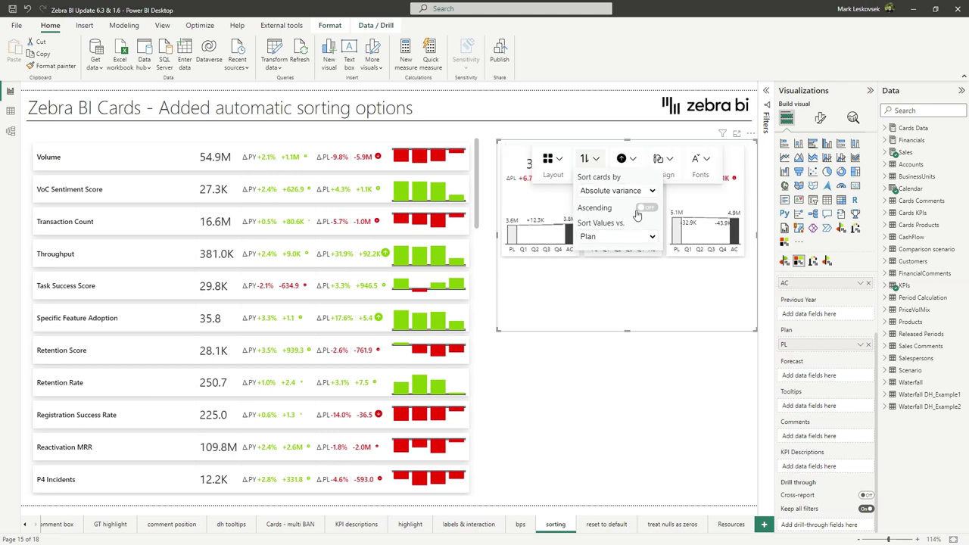
left_click(641, 210)
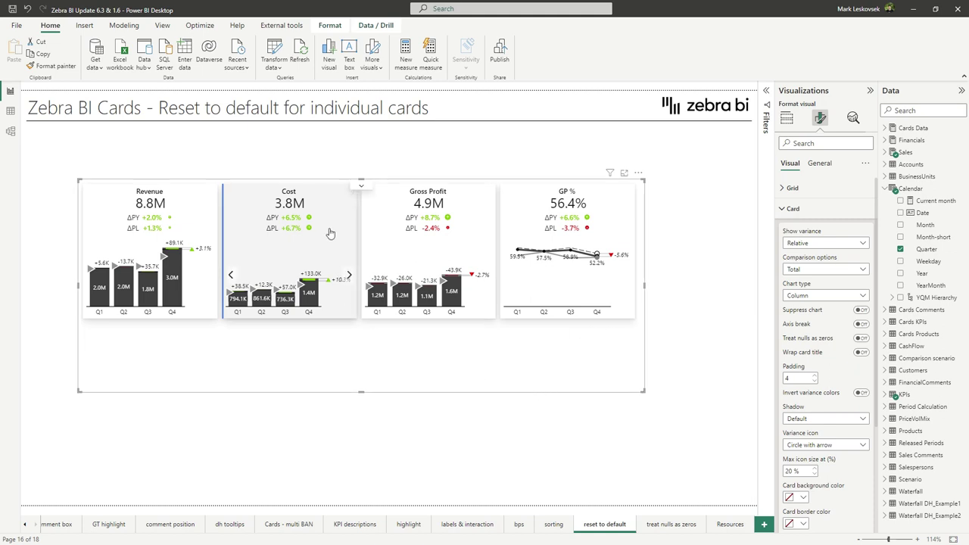
Step: In focus mode, invert the Cost card's KPI colours, switch it to an area chart and add an axis break
left_click(329, 193)
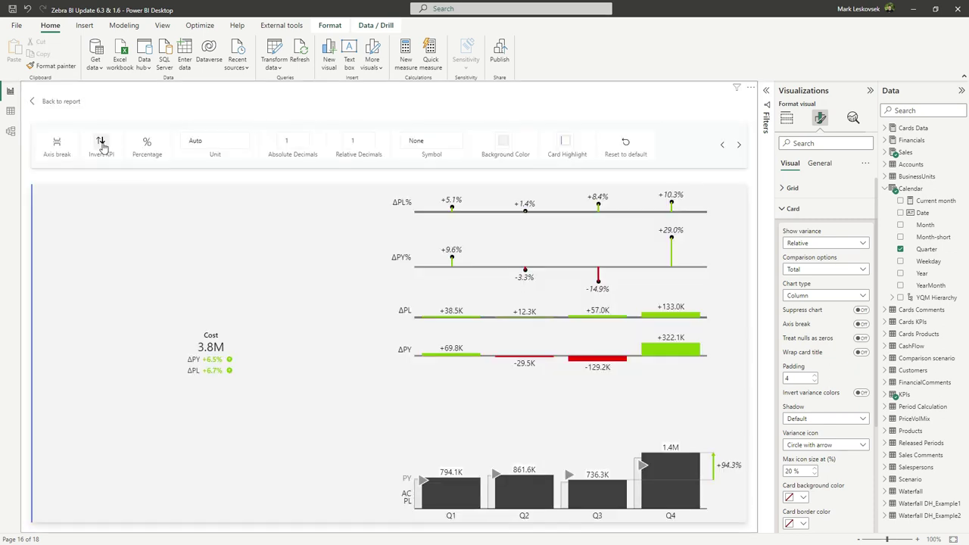
left_click(102, 144)
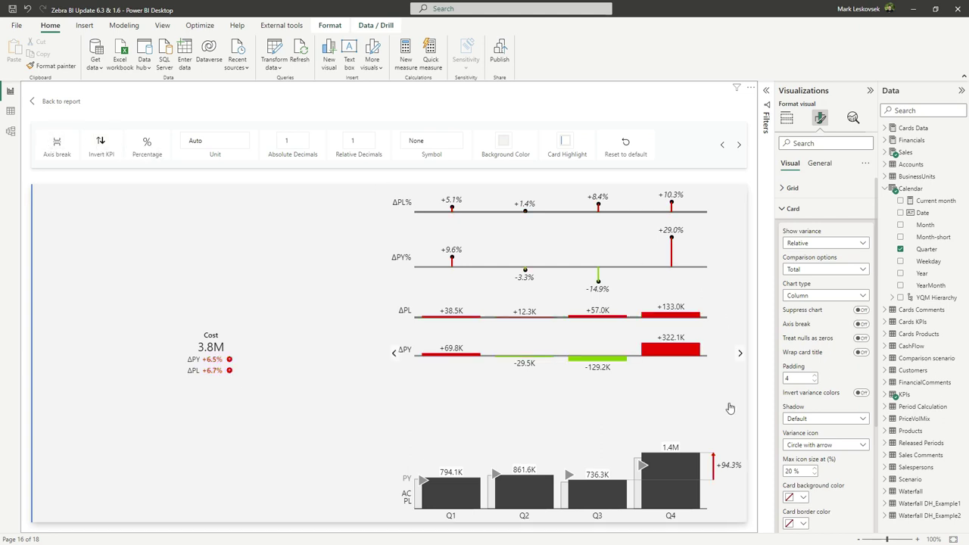
left_click(741, 355)
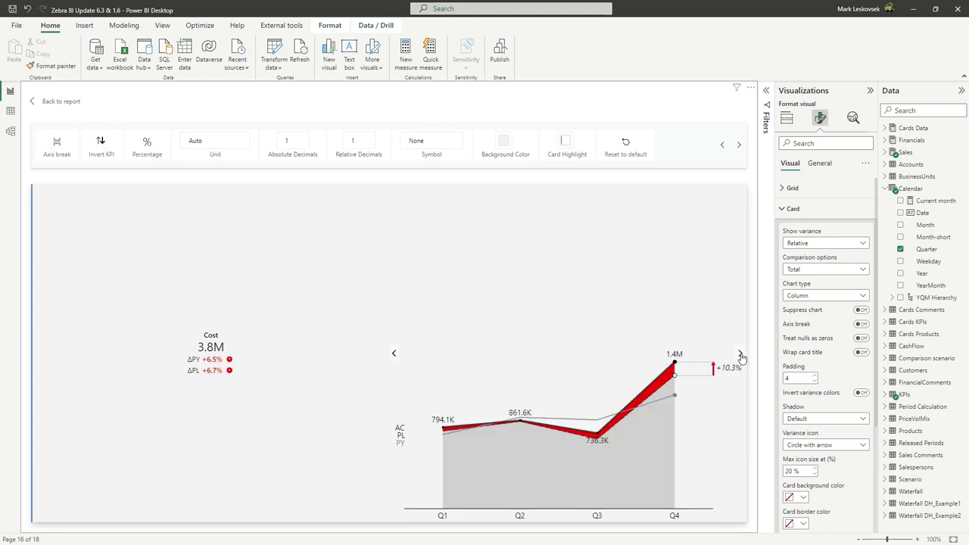
left_click(59, 143)
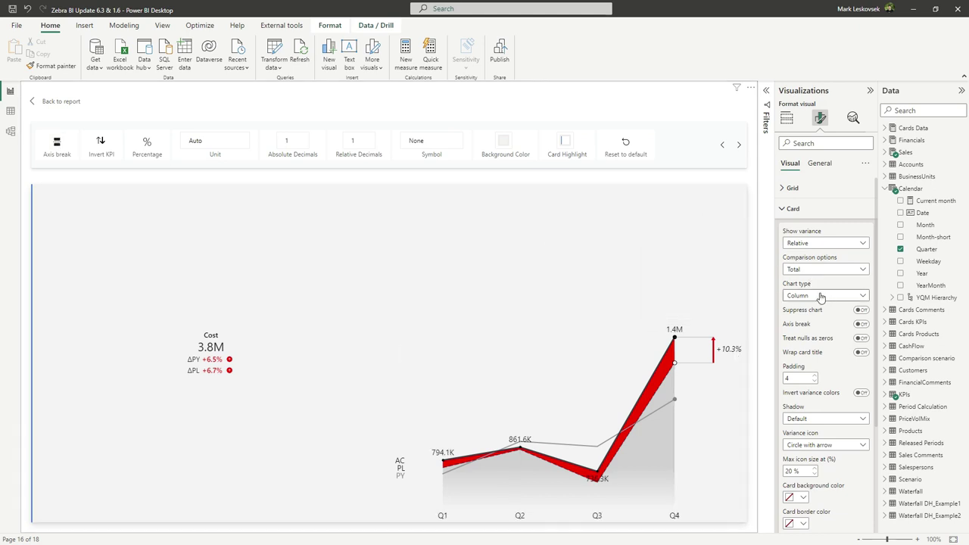
Step: Back on the report, set the cards' chart type to Waterfall after trying Area and Column
left_click(61, 102)
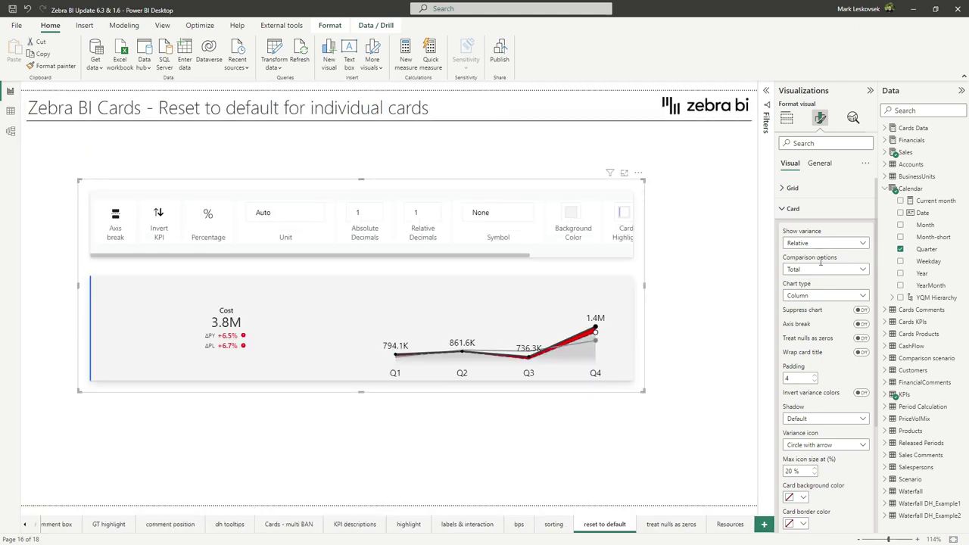
left_click(817, 296)
left_click(809, 332)
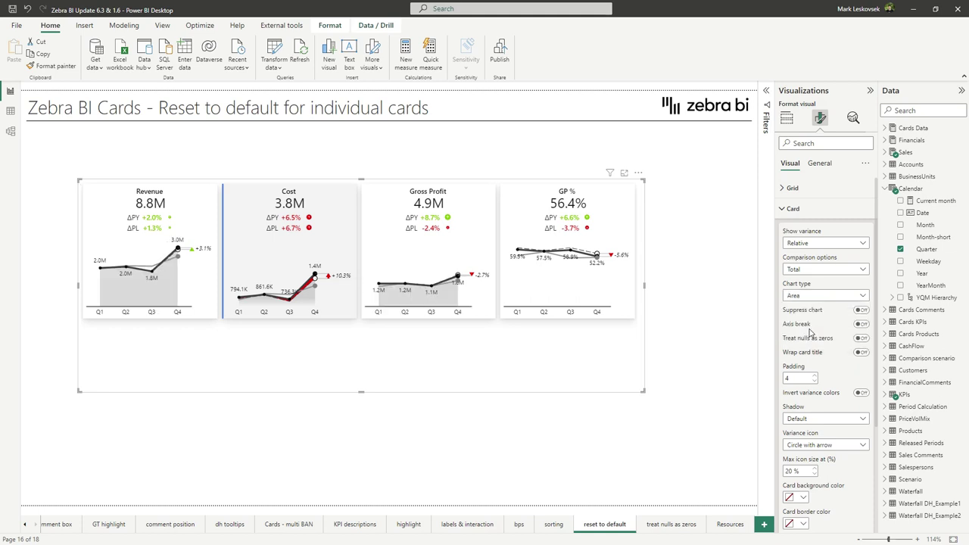
left_click(808, 301)
left_click(803, 320)
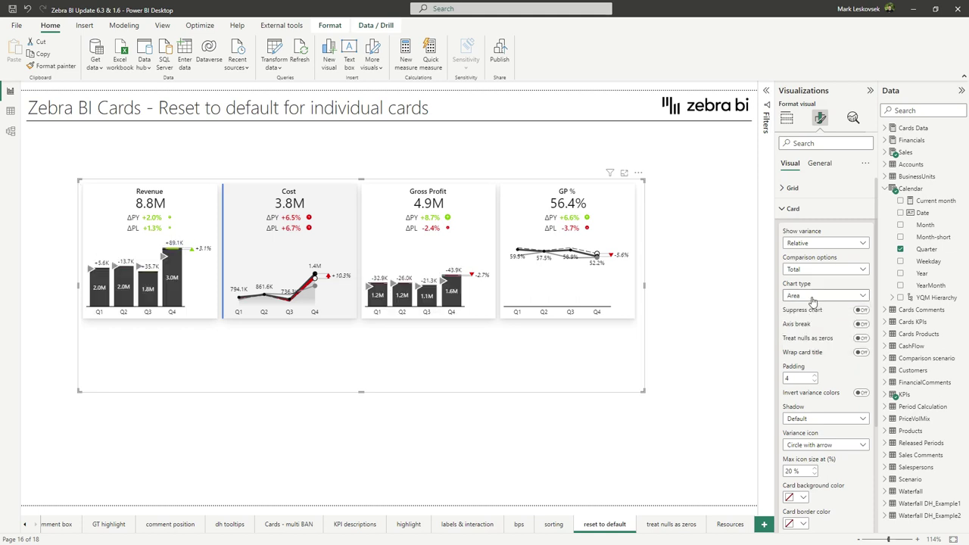
left_click(814, 299)
left_click(810, 308)
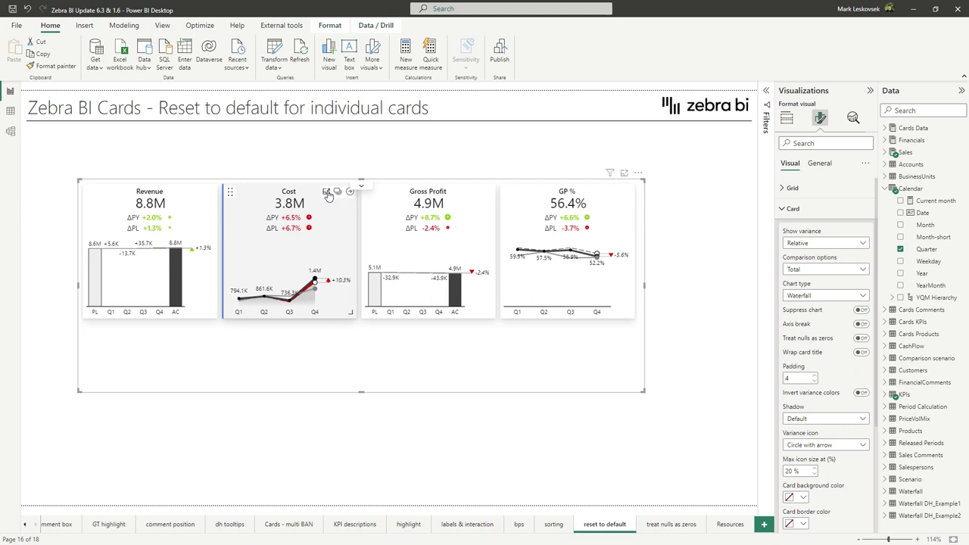
Step: Reset the Cost card to default settings and invert its KPI colours
left_click(326, 193)
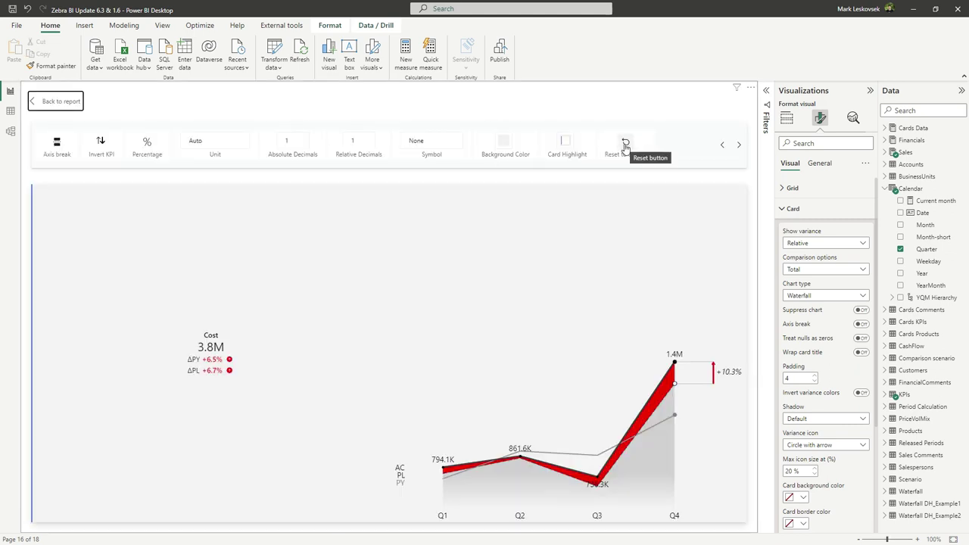
left_click(625, 144)
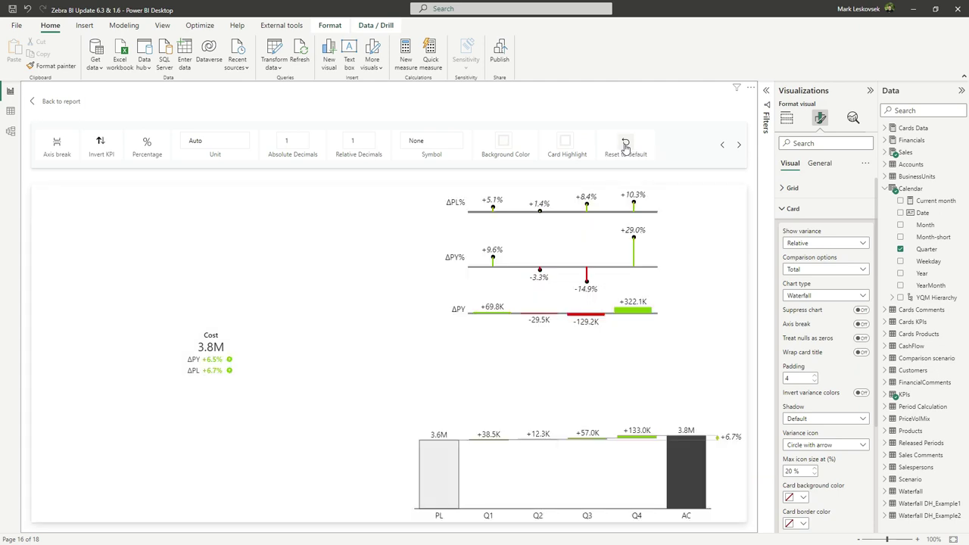
left_click(102, 144)
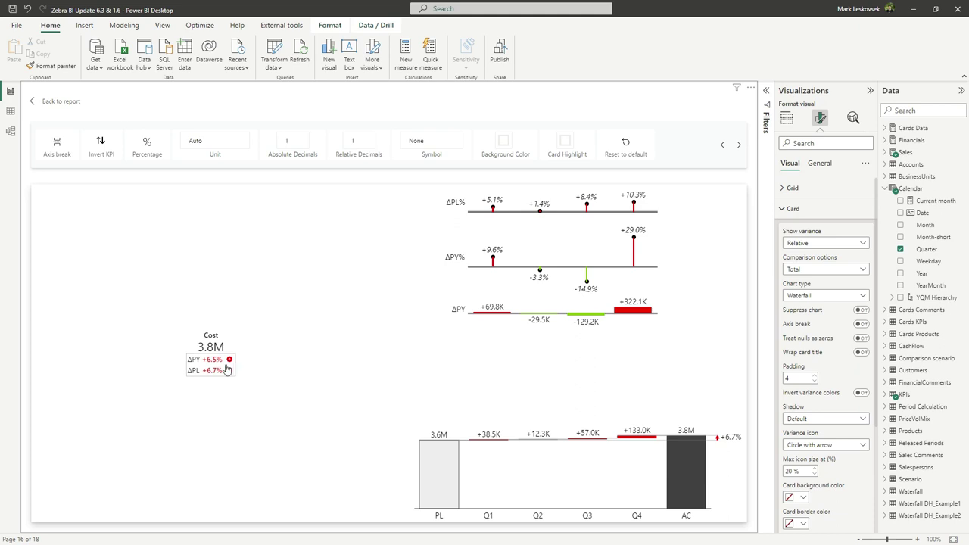
left_click(61, 102)
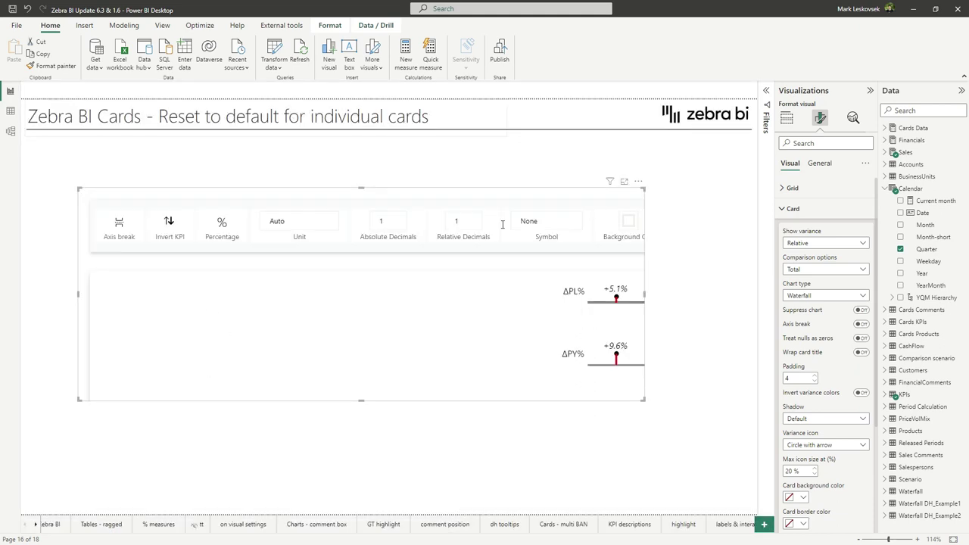
Step: Change the cards' chart type to Column, then to Area
left_click(838, 297)
left_click(822, 322)
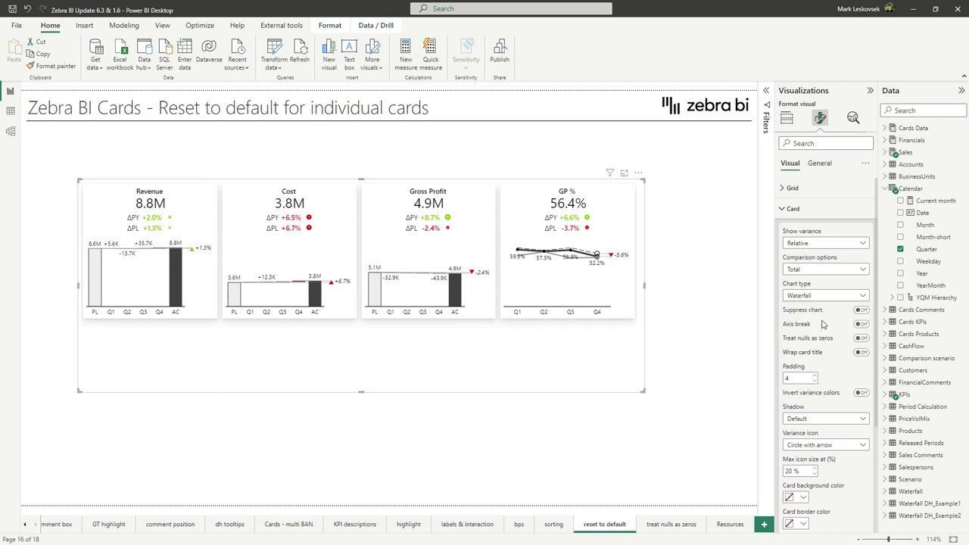
left_click(807, 302)
left_click(809, 334)
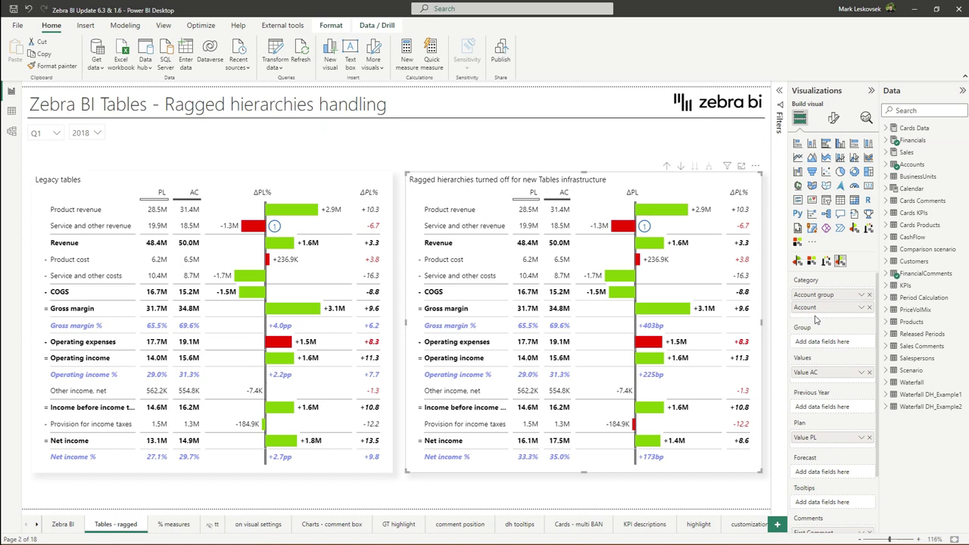
Step: Expand and collapse the Gross margin row in the right table on the Tables - ragged page
left_click(413, 310)
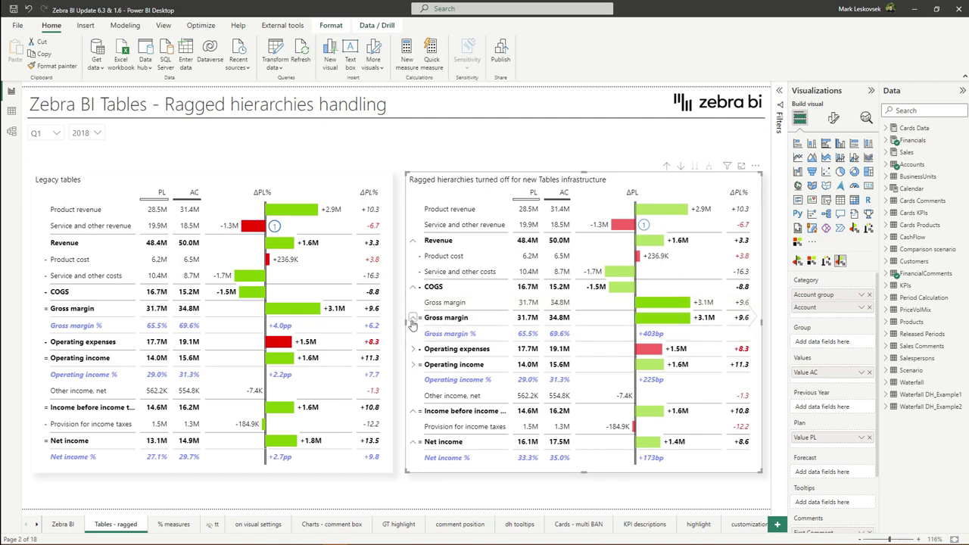
left_click(413, 321)
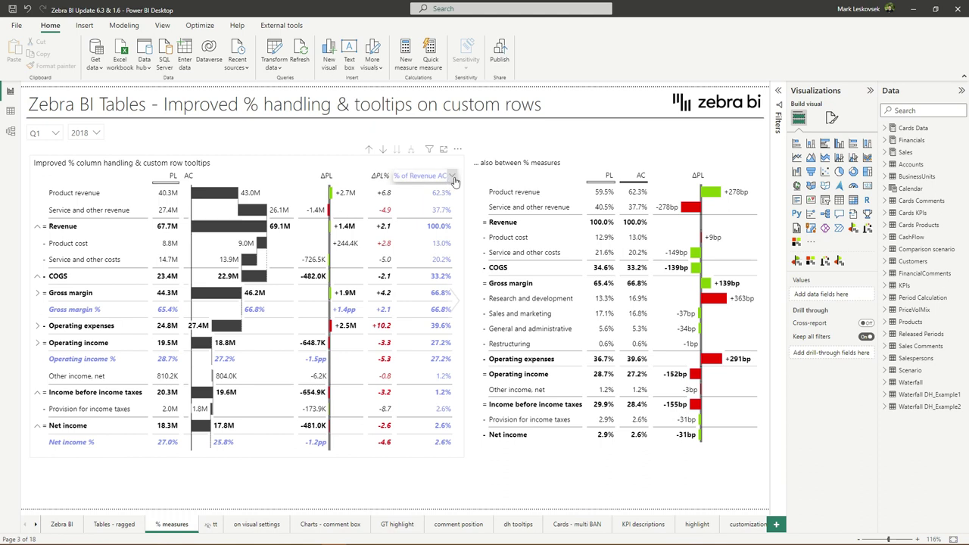
Step: Give the % of Revenue AC column two decimal places through its Number format settings
left_click(453, 177)
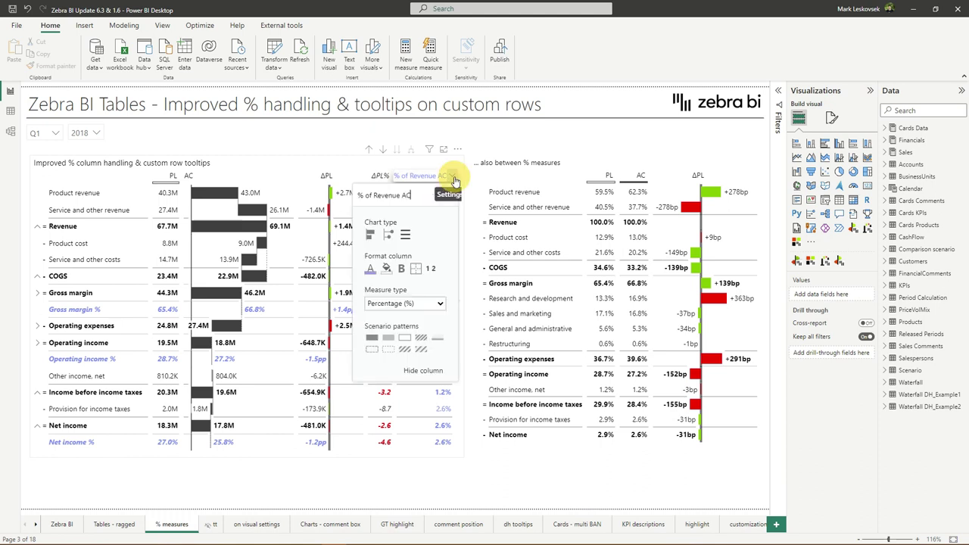
left_click(430, 268)
left_click(386, 306)
left_click(375, 317)
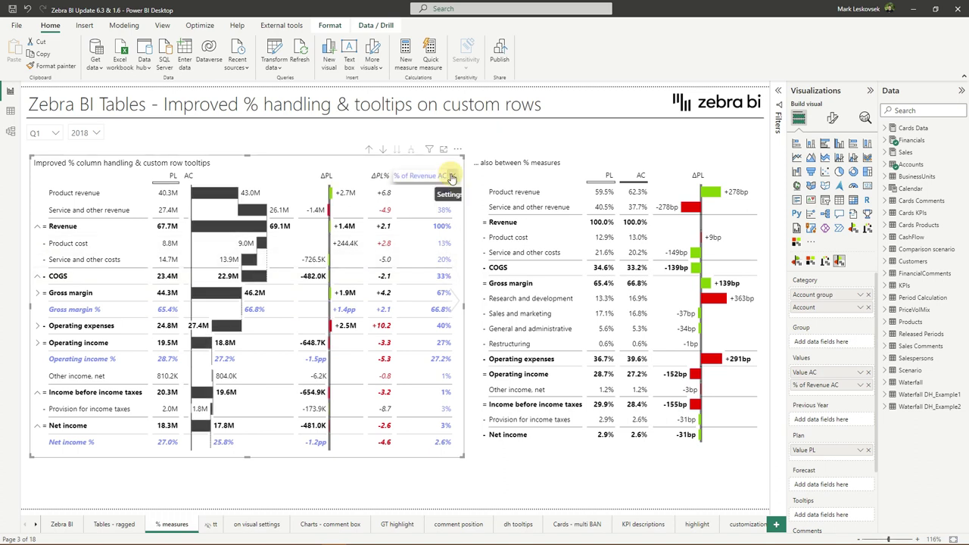
left_click(453, 177)
left_click(417, 270)
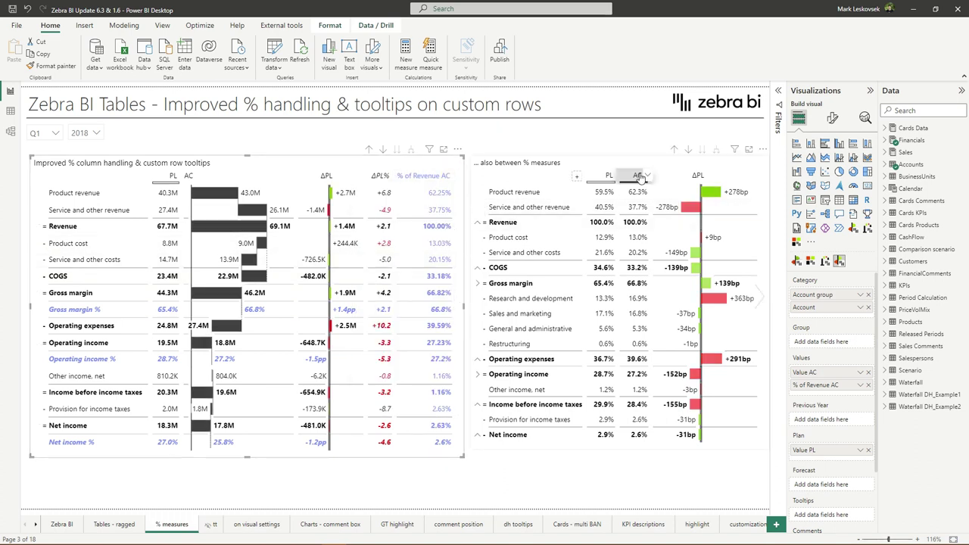
Step: Try two decimal places in the right table's data labels, then return to one decimal
left_click(708, 165)
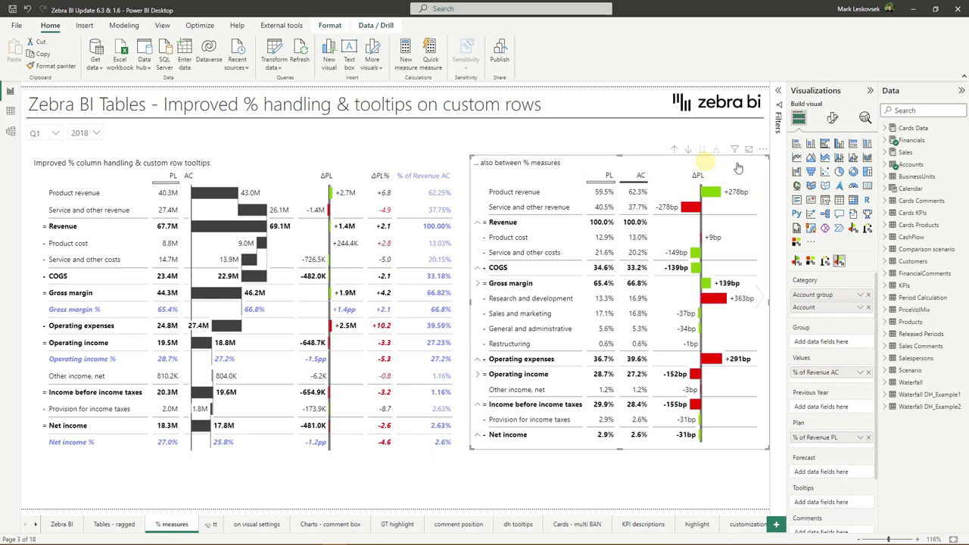
left_click(832, 119)
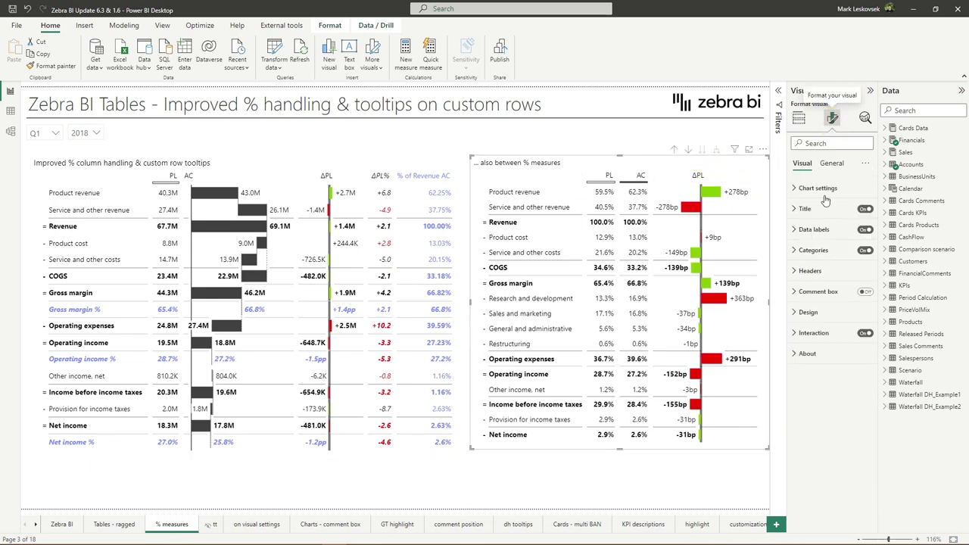
left_click(816, 228)
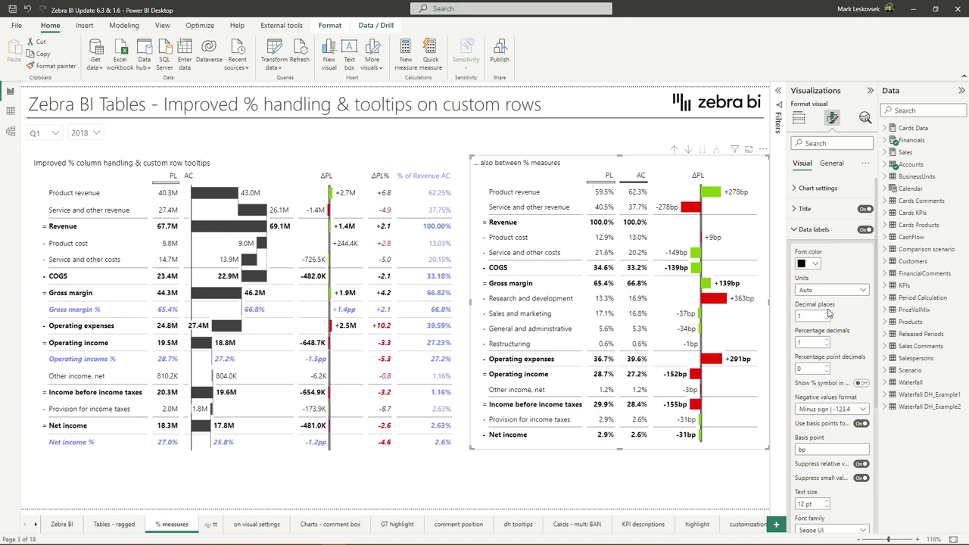
left_click(827, 314)
left_click(828, 319)
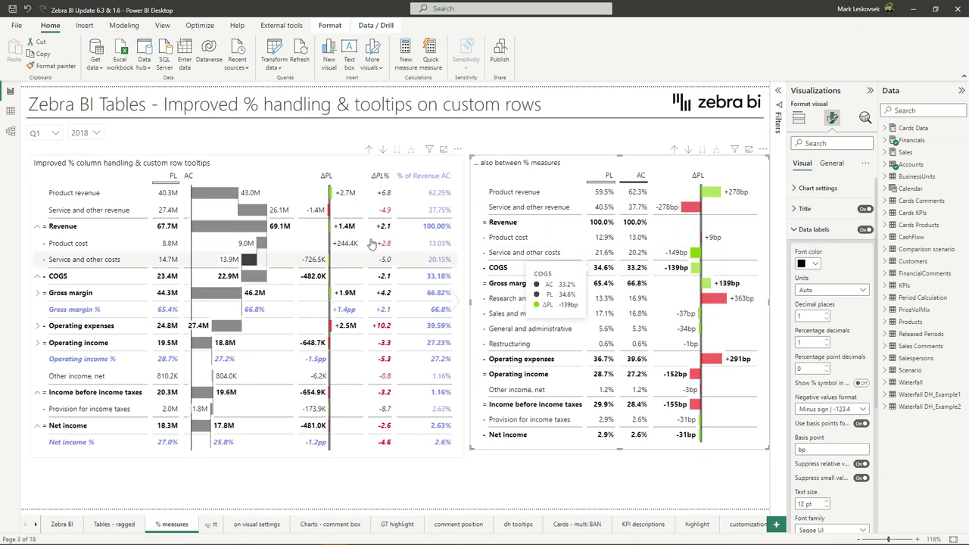
Step: Inspect the 'Additional settings moved to visuals' page and its commented P&L table
mouse_move(221, 296)
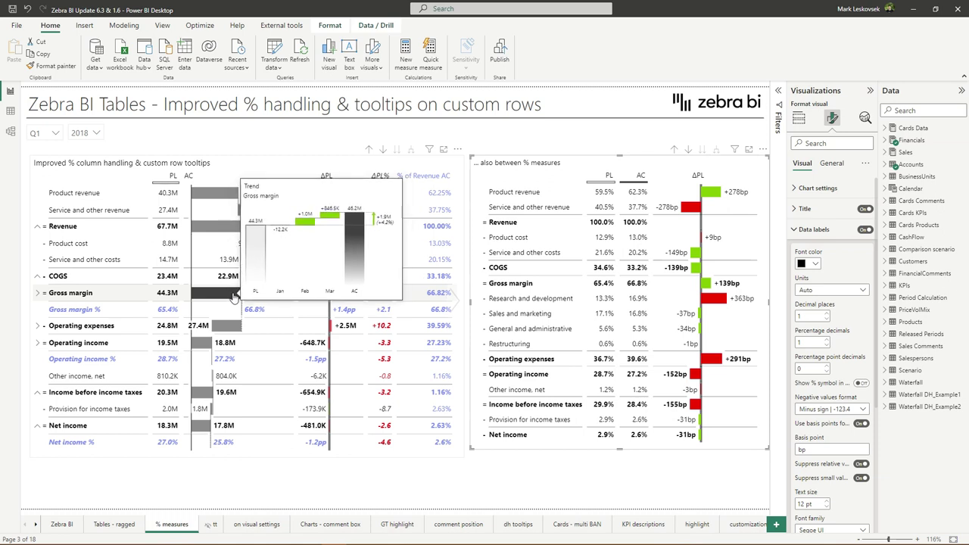
mouse_move(247, 312)
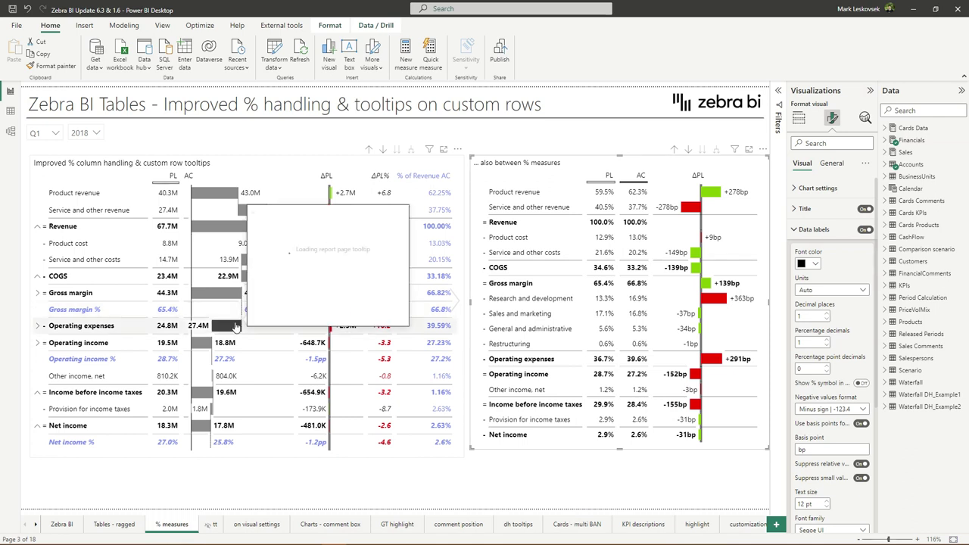
mouse_move(209, 344)
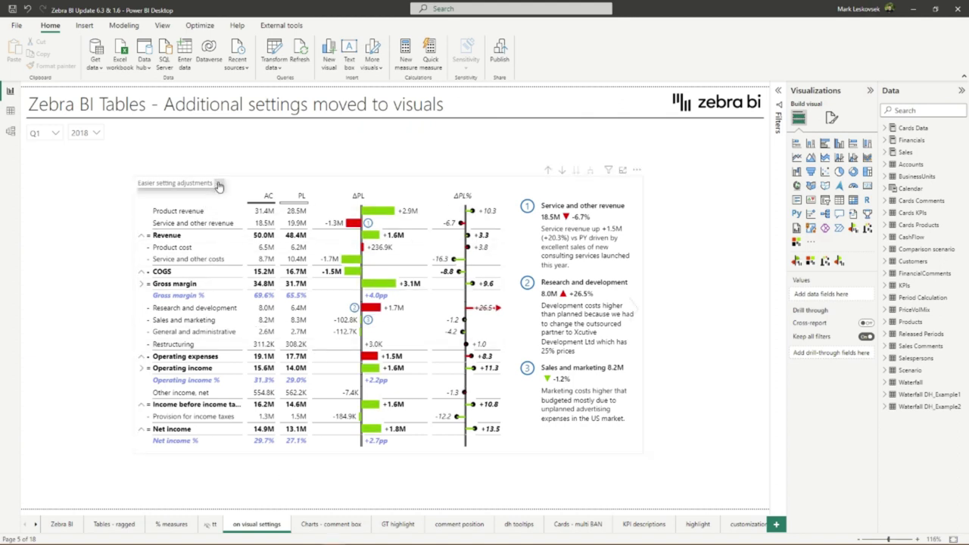
Step: Set the 'Easier setting adjustments' table title font to Arial, keeping size 12
left_click(219, 186)
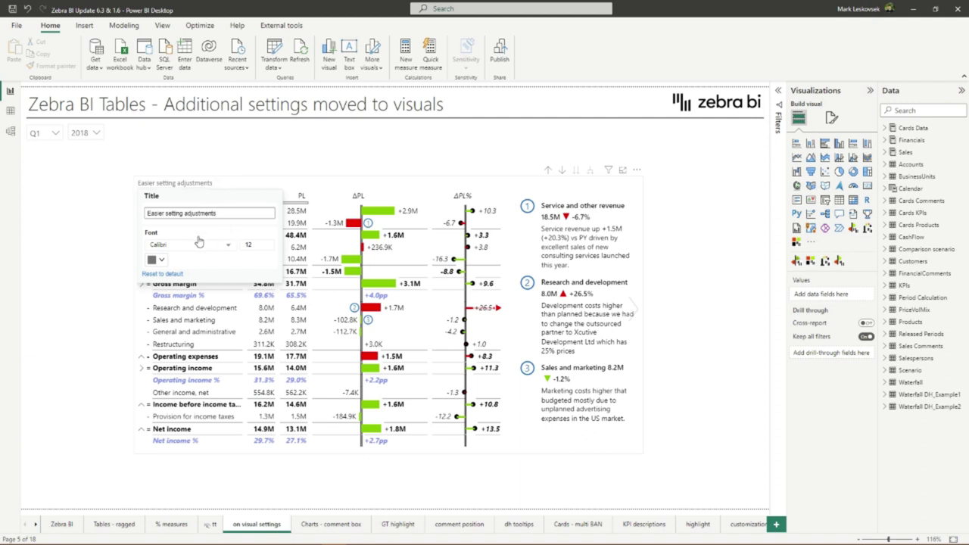
left_click(163, 263)
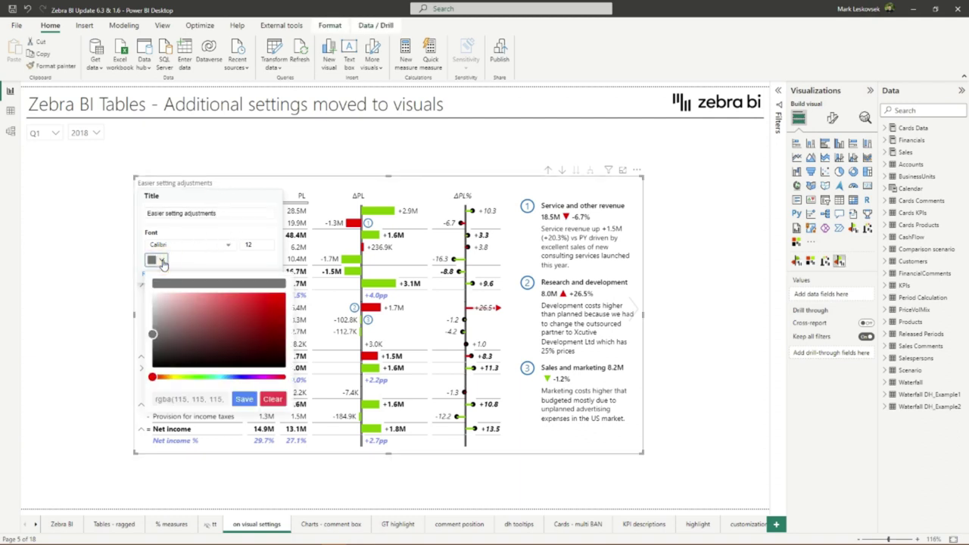
left_click(163, 263)
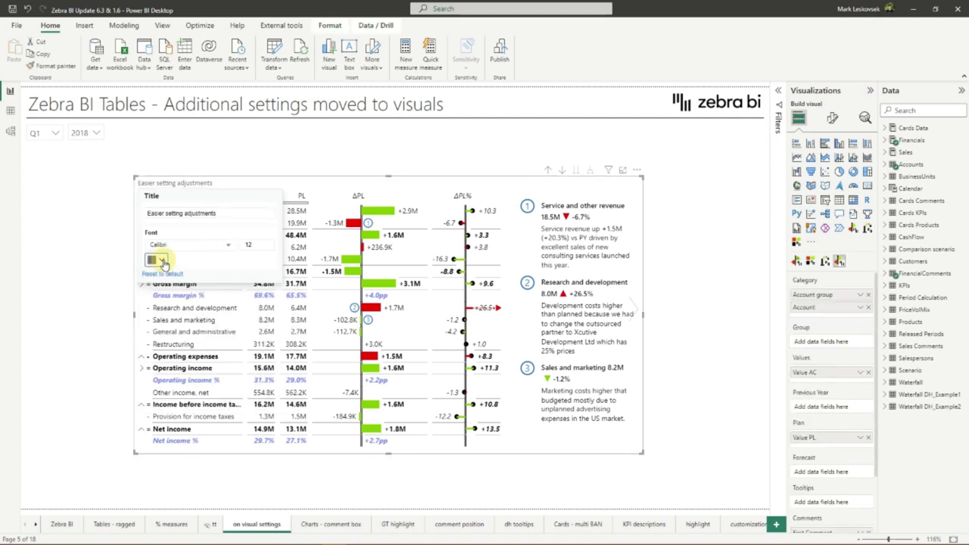
left_click(215, 247)
left_click(173, 261)
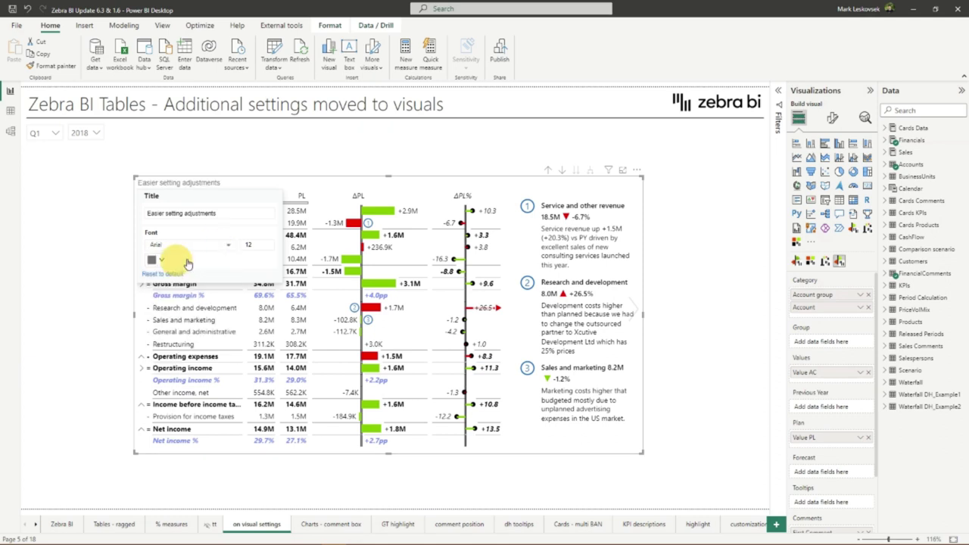
left_click(267, 245)
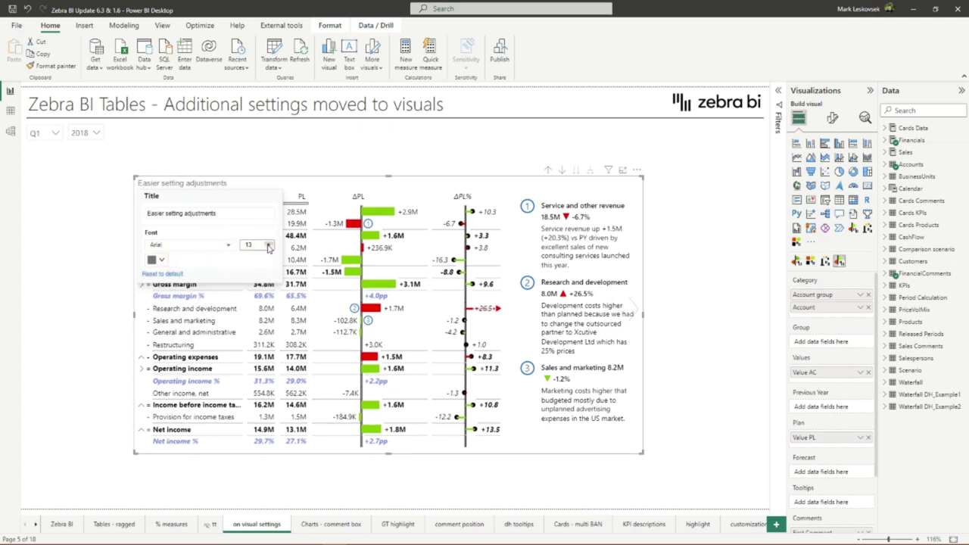
left_click(267, 249)
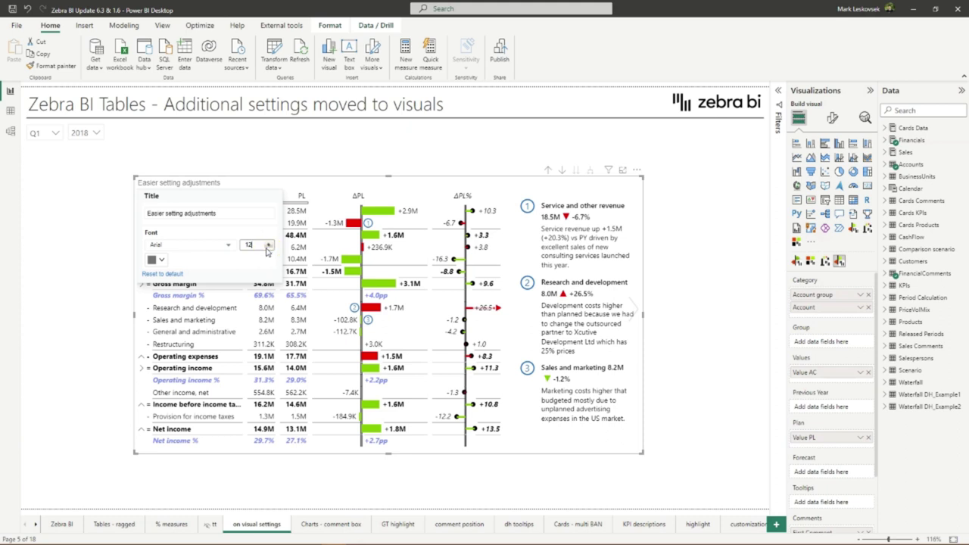
left_click(357, 188)
mouse_move(527, 196)
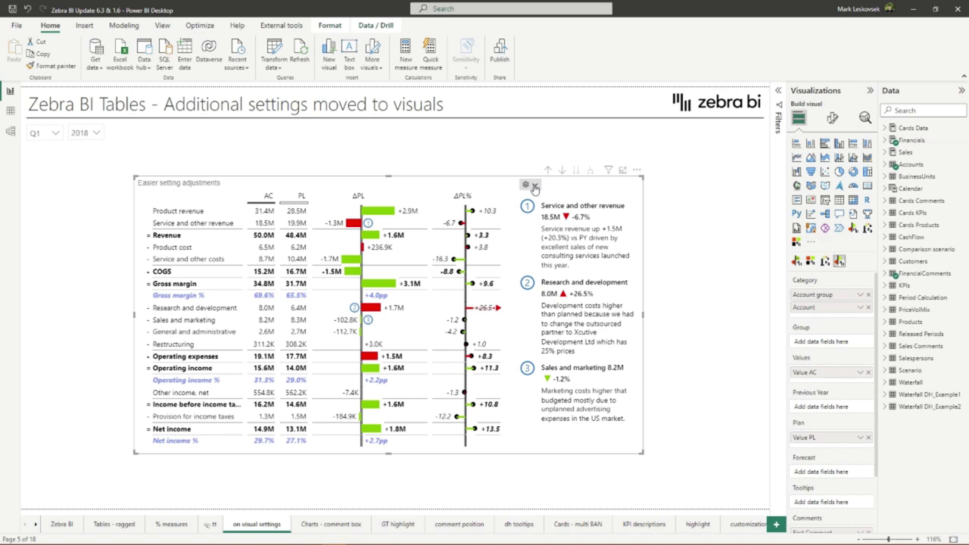
Step: Set the comments' Show variances option to Absolute variance, leaving shadow off
left_click(535, 186)
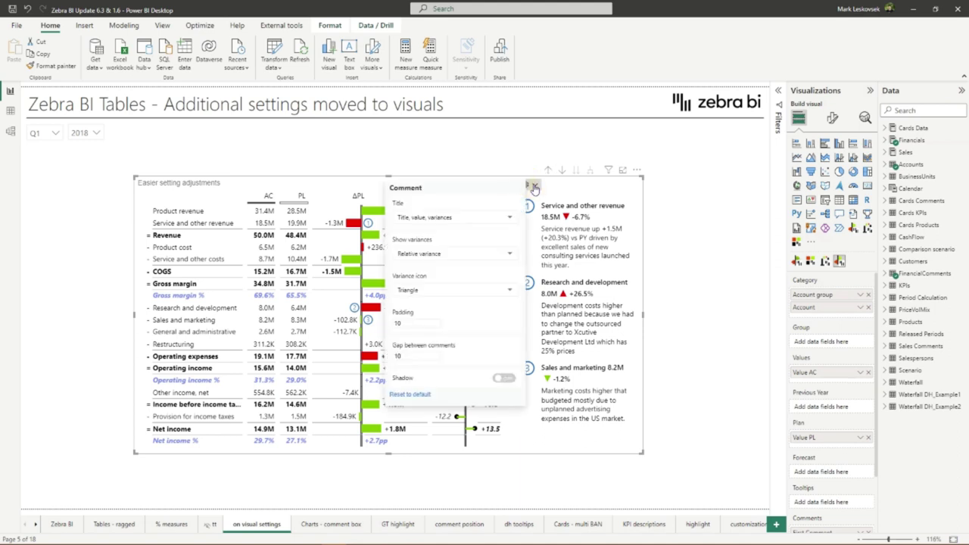
left_click(506, 380)
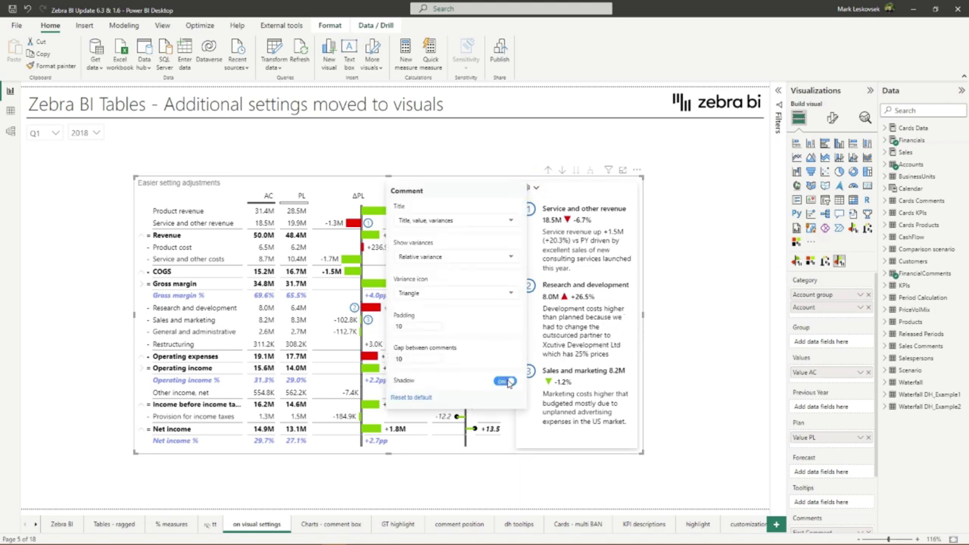
left_click(509, 382)
left_click(456, 257)
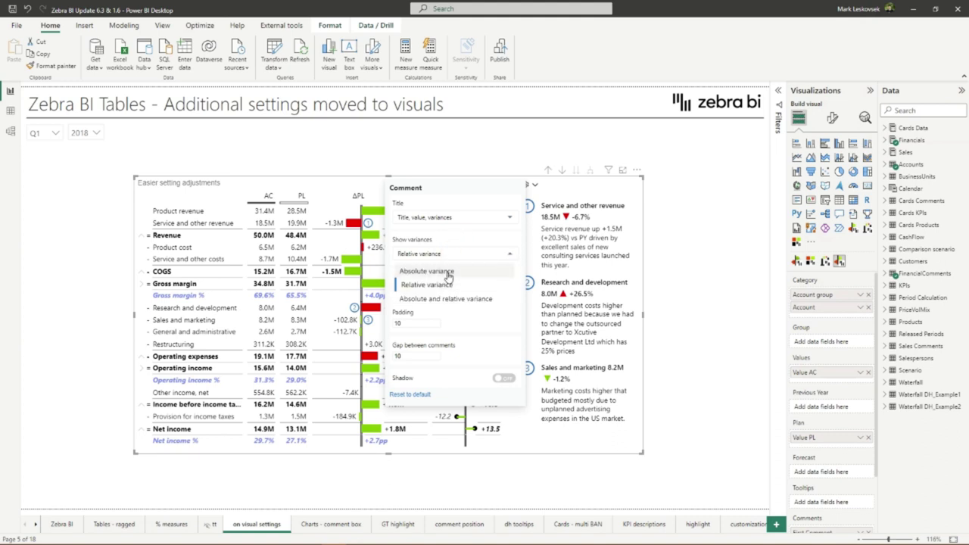
left_click(448, 273)
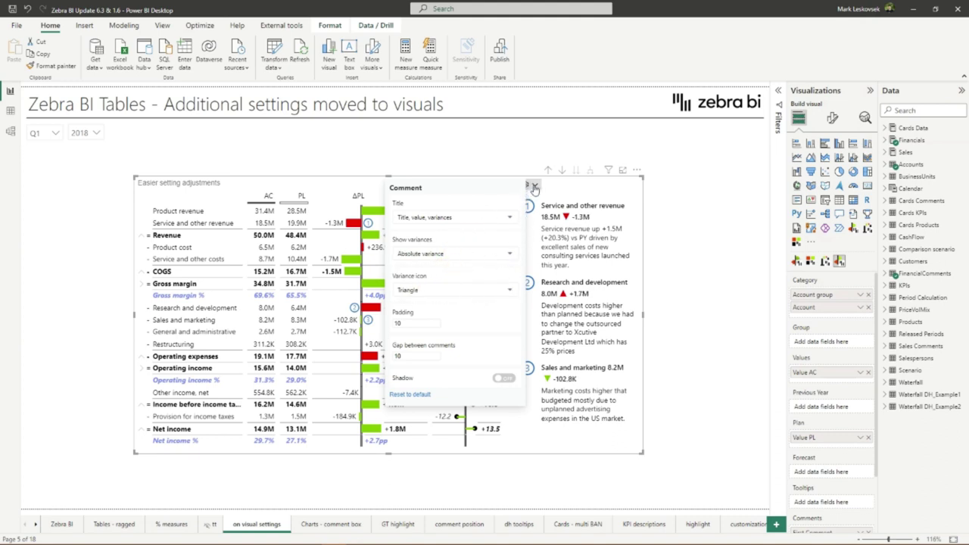
left_click(534, 188)
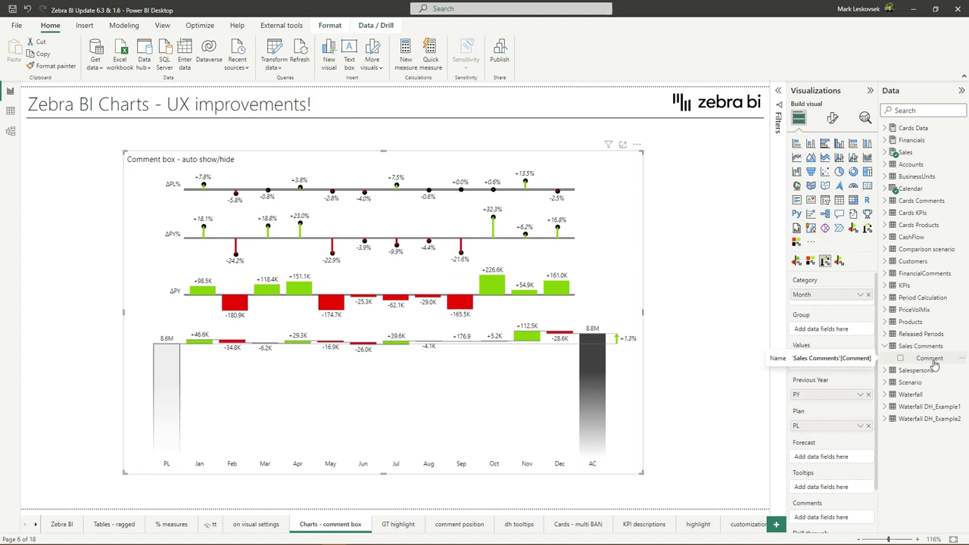
Step: Add Sales Comments > Comment as the chart's comment box, widen it, then go to GT highlight
left_click_drag(934, 365, 829, 523)
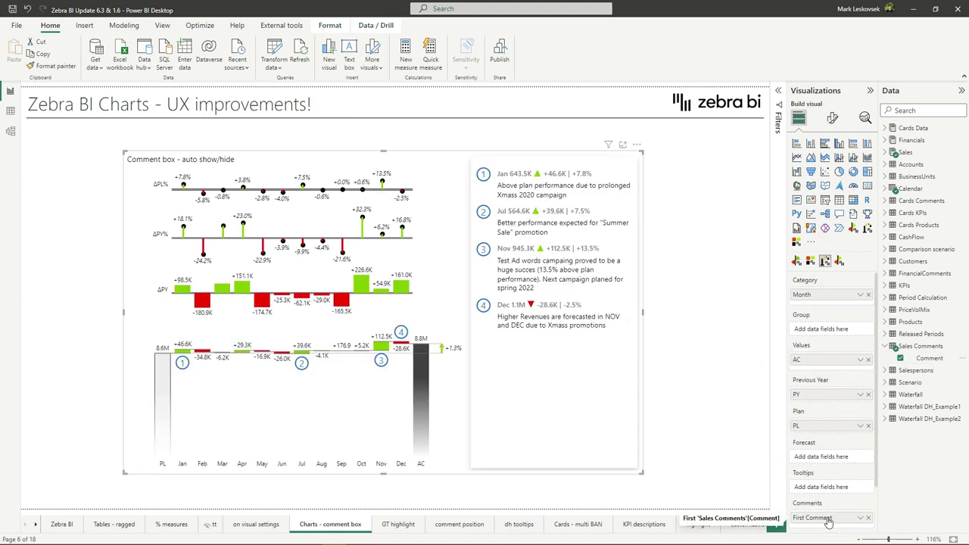
left_click(869, 519)
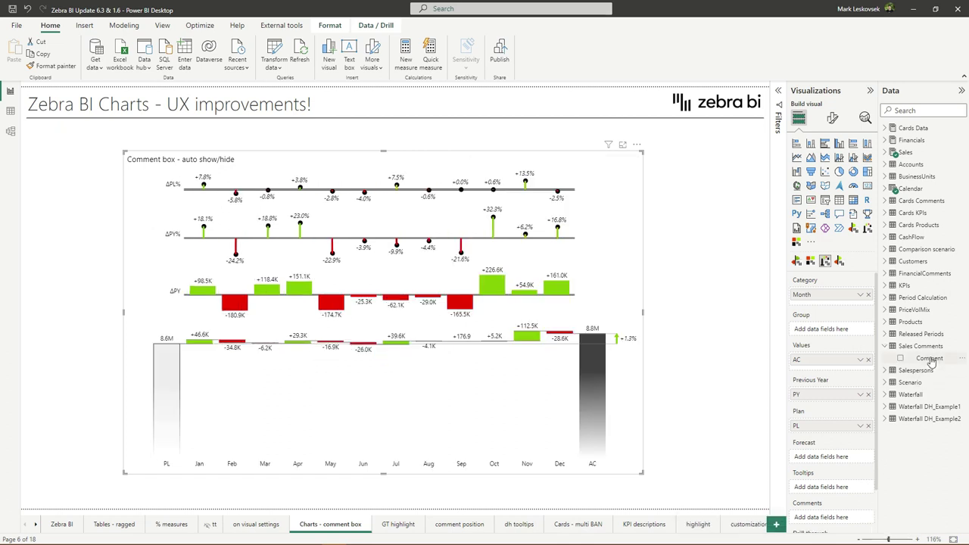
left_click_drag(933, 362, 830, 521)
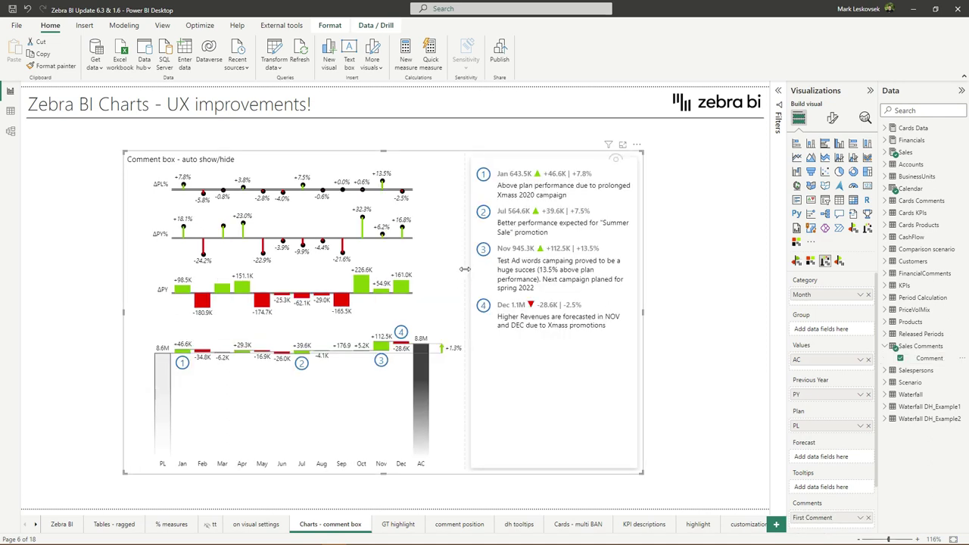
left_click_drag(470, 275, 453, 273)
left_click(469, 164)
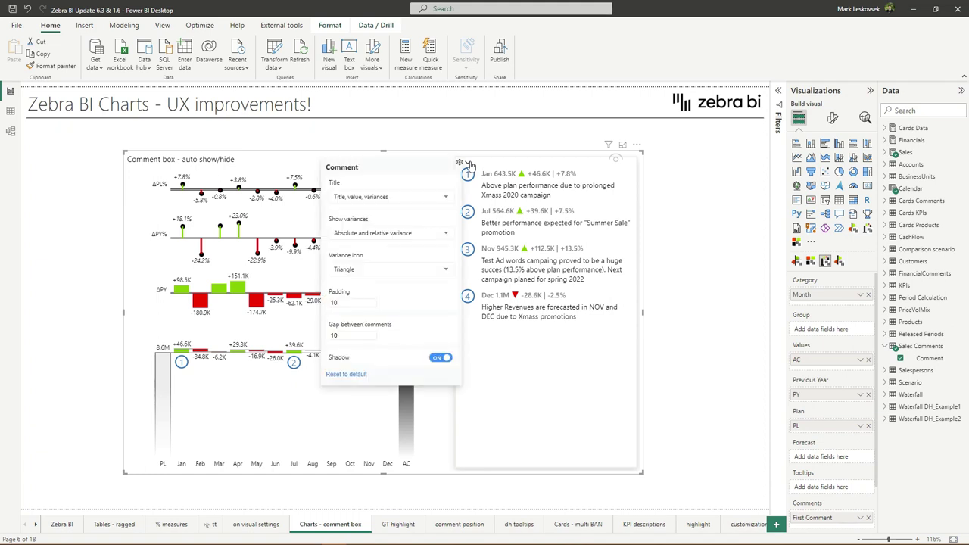
left_click(468, 164)
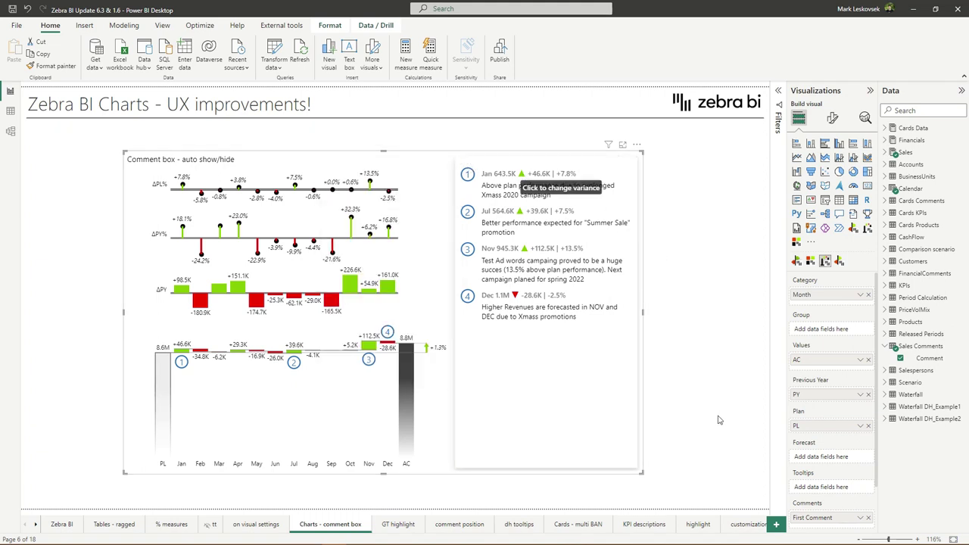
left_click(397, 524)
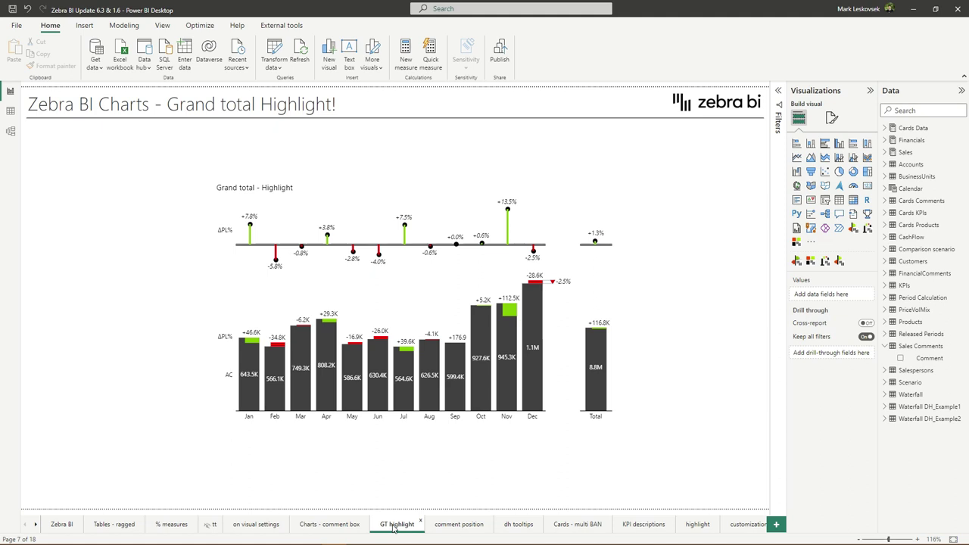
Step: Highlight the Total bar in blue, then go to the comment position page
left_click(597, 418)
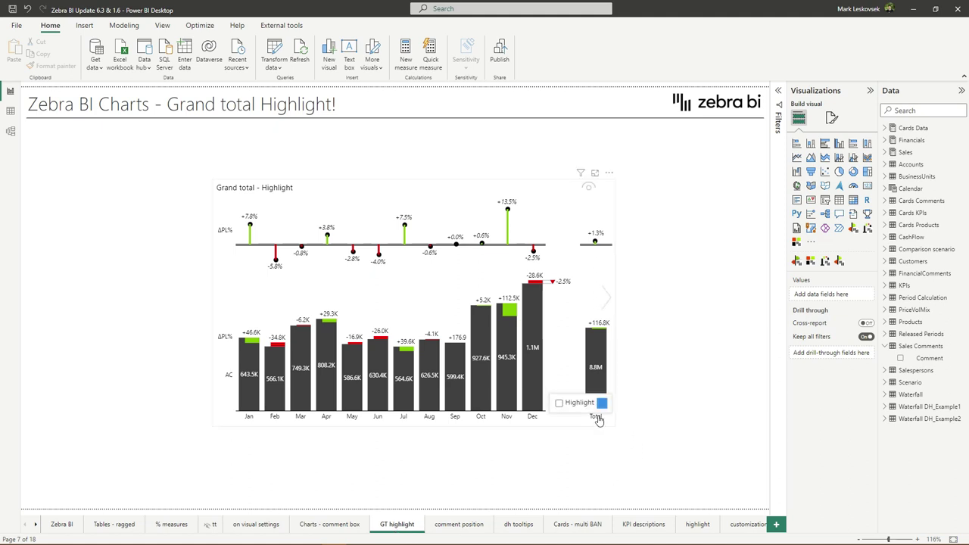
left_click(560, 402)
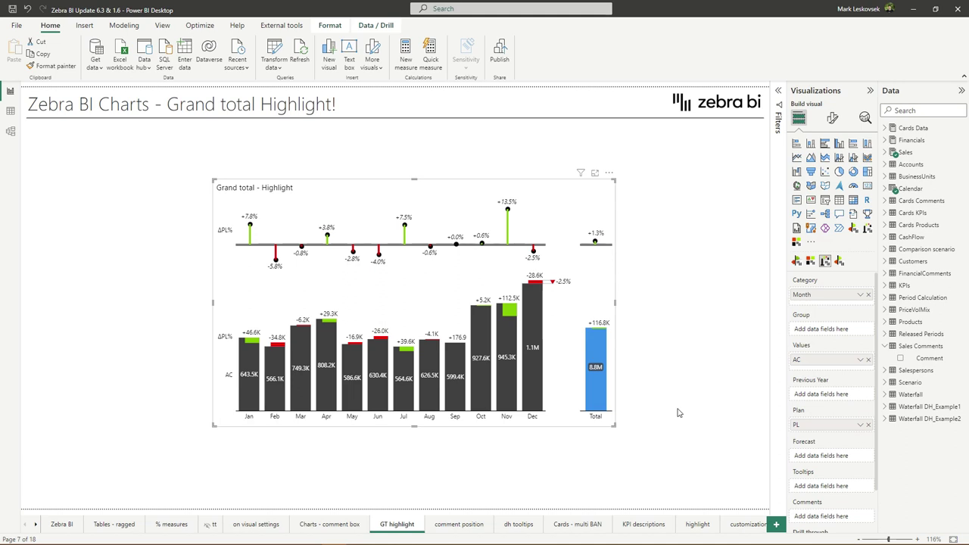
left_click(459, 524)
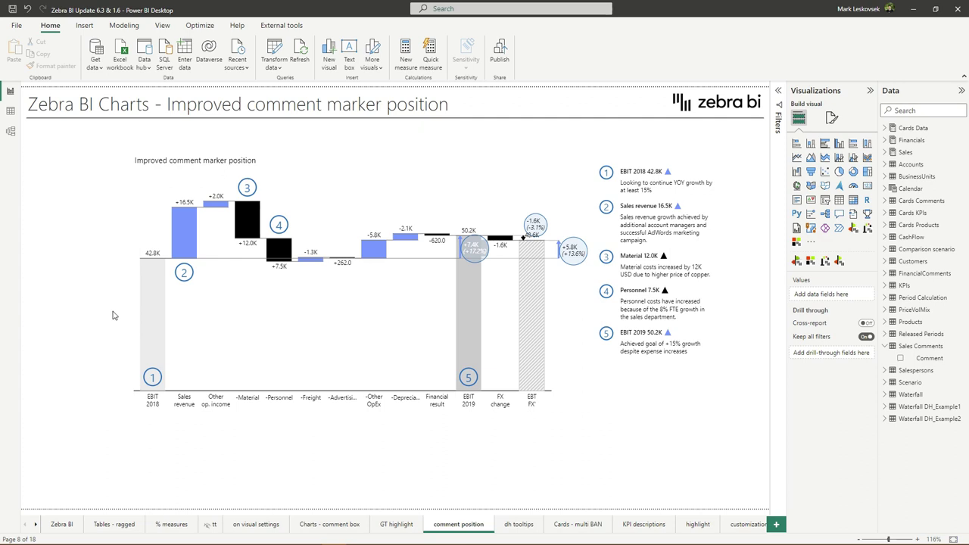
Step: View the comment marker tooltips, then go to the dh tooltips page
mouse_move(153, 377)
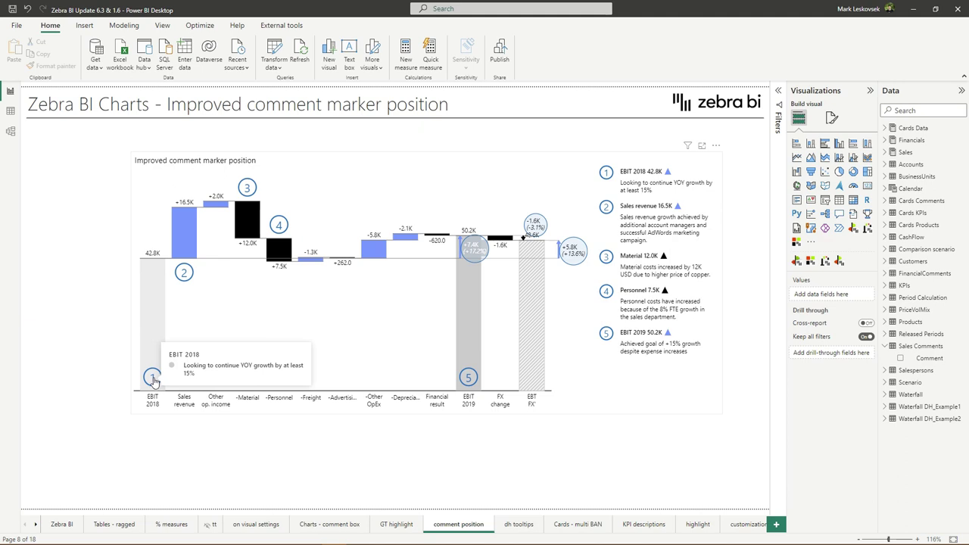
mouse_move(239, 208)
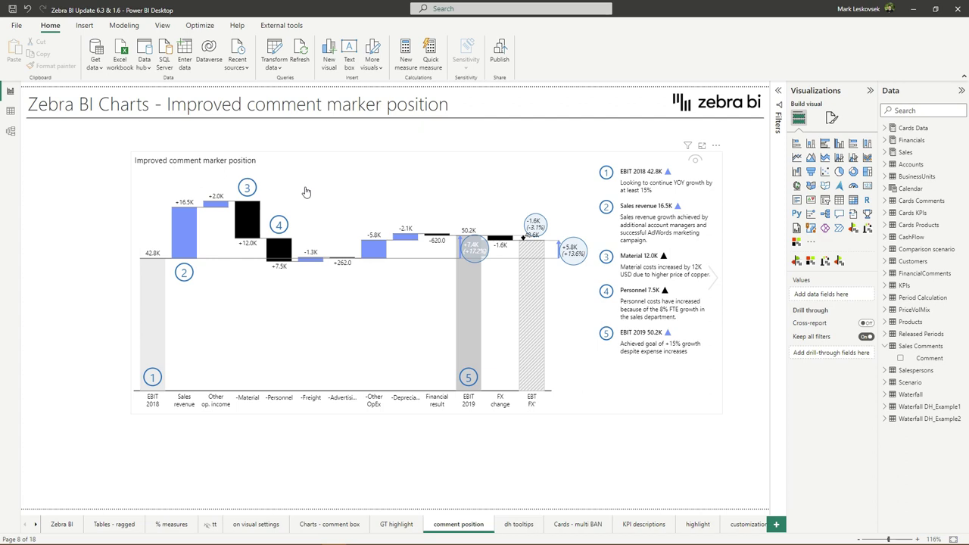
left_click(519, 524)
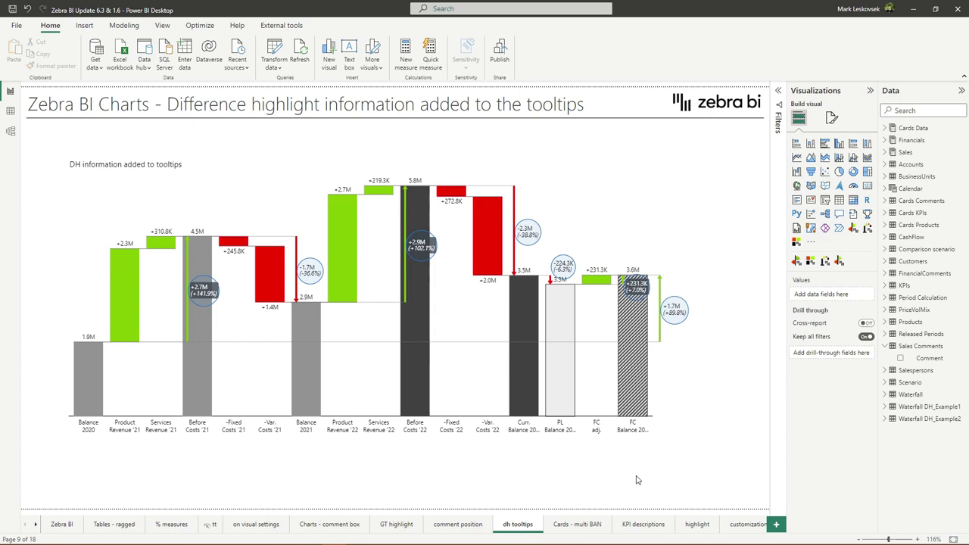
mouse_move(521, 385)
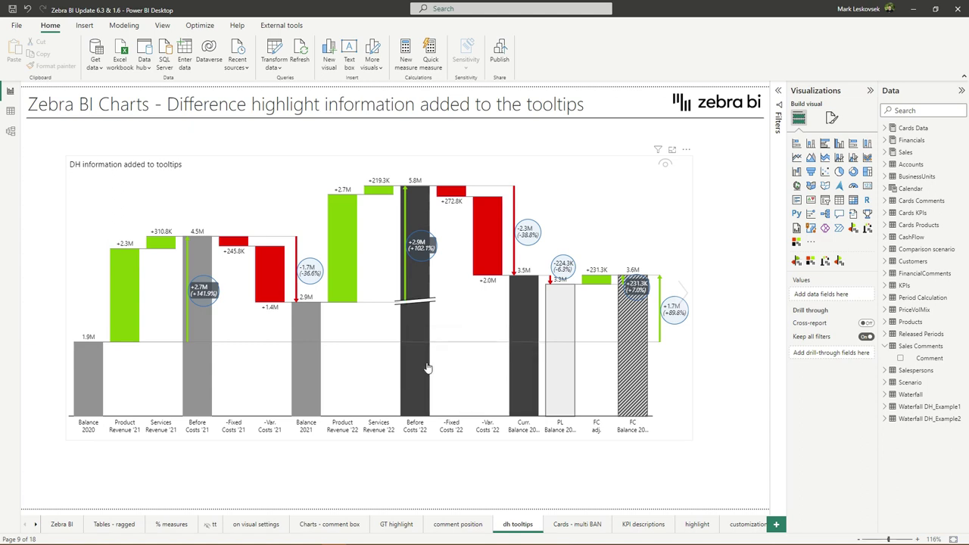
mouse_move(426, 369)
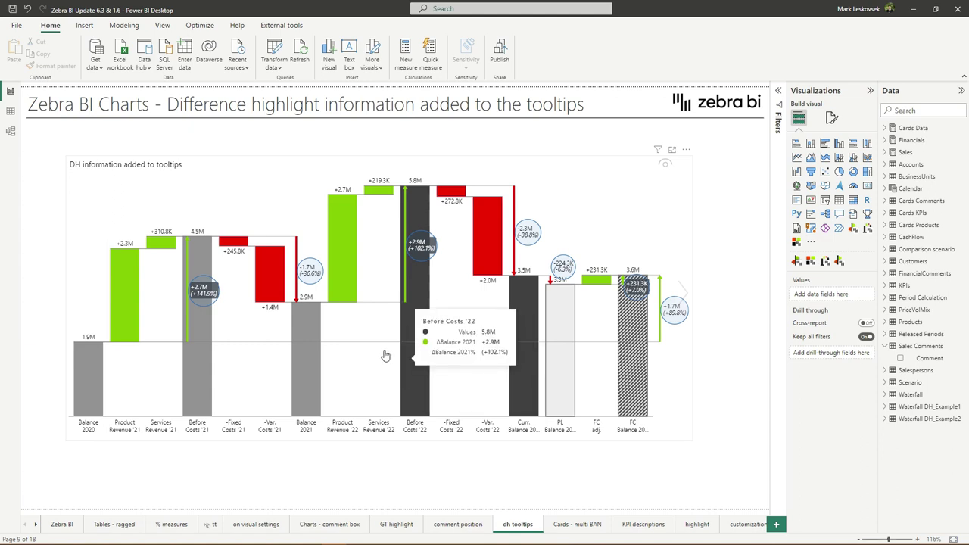
mouse_move(312, 359)
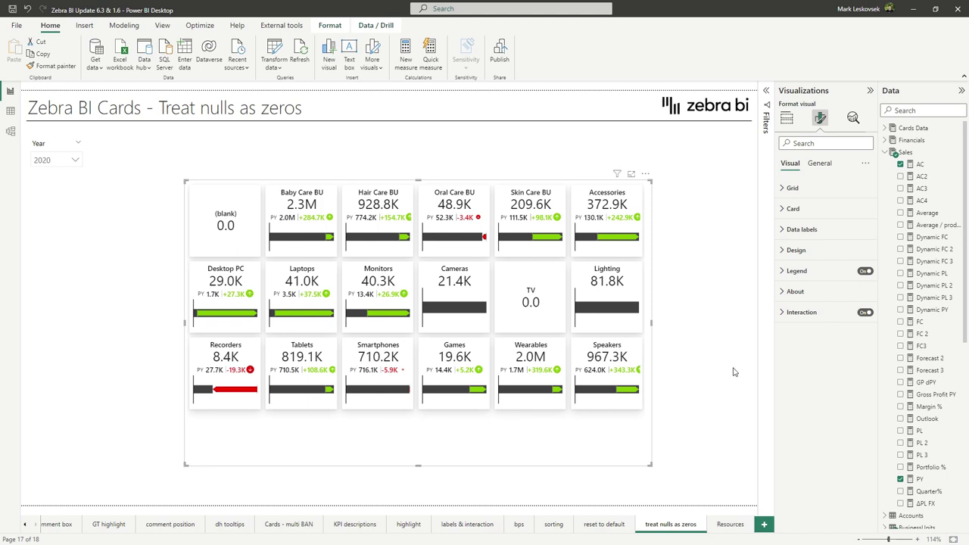
Step: Turn on Treat nulls as zeros under the Card format settings
left_click(795, 214)
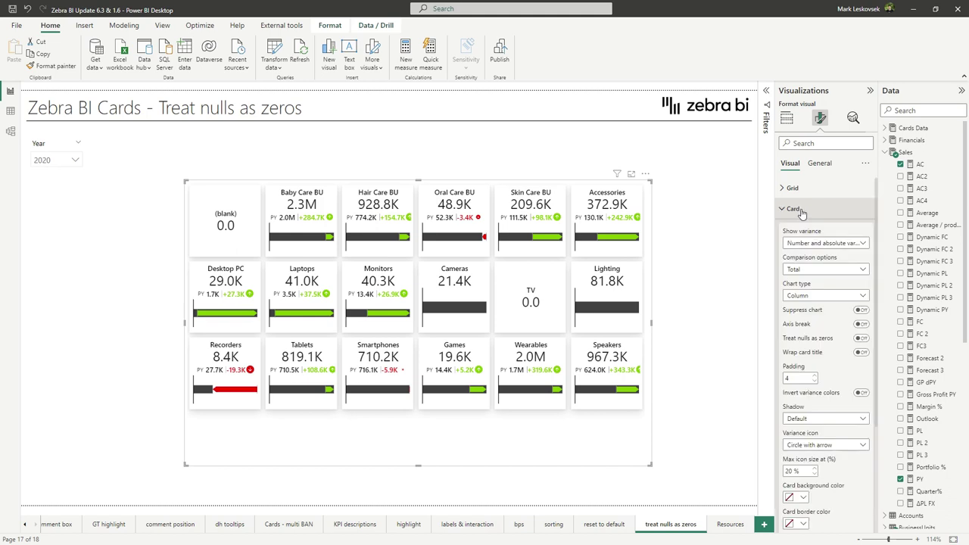
left_click(862, 340)
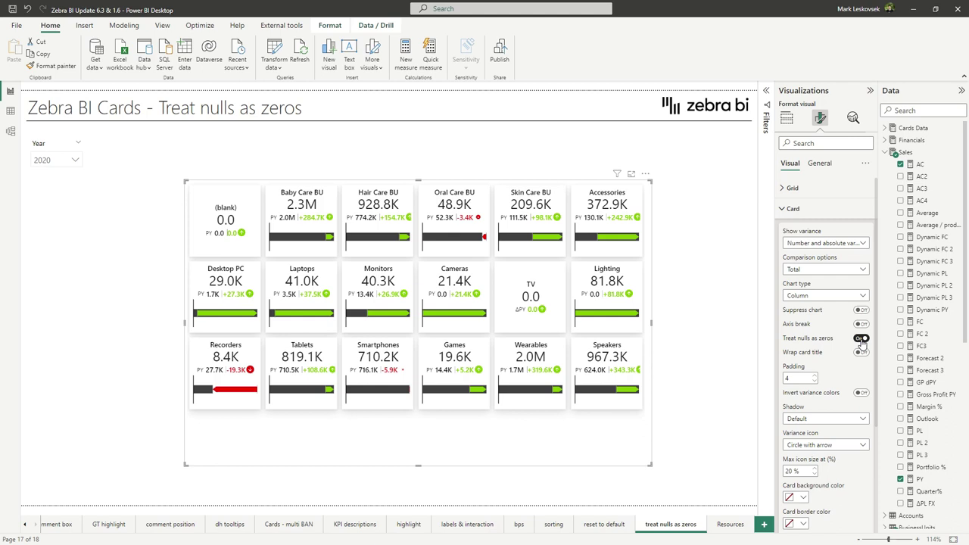